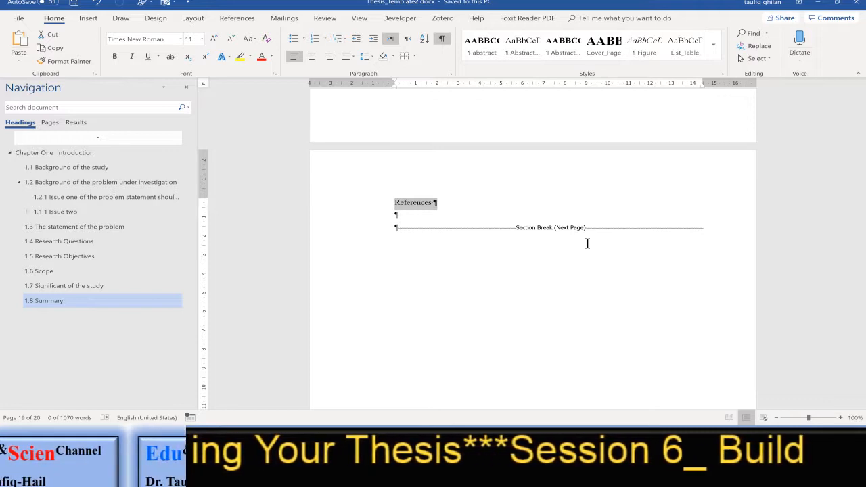
- Apply the Pre_Cha… paragraph style from the style gallery to the References title
click(437, 204)
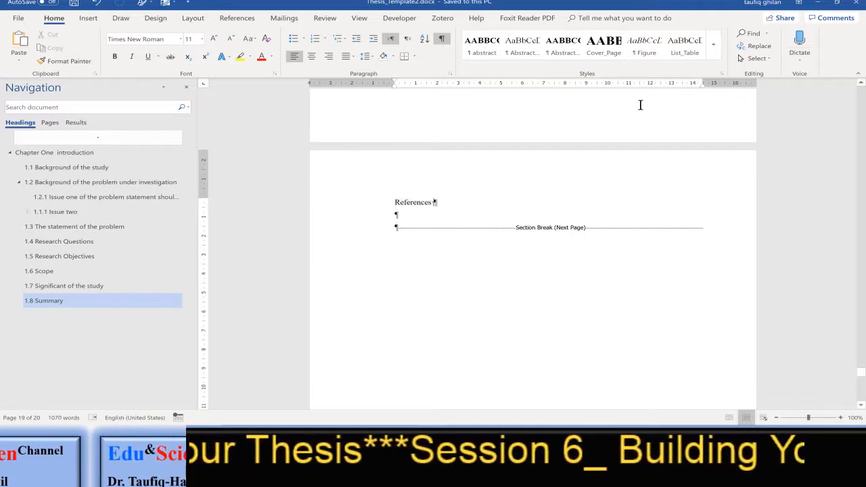
click(714, 52)
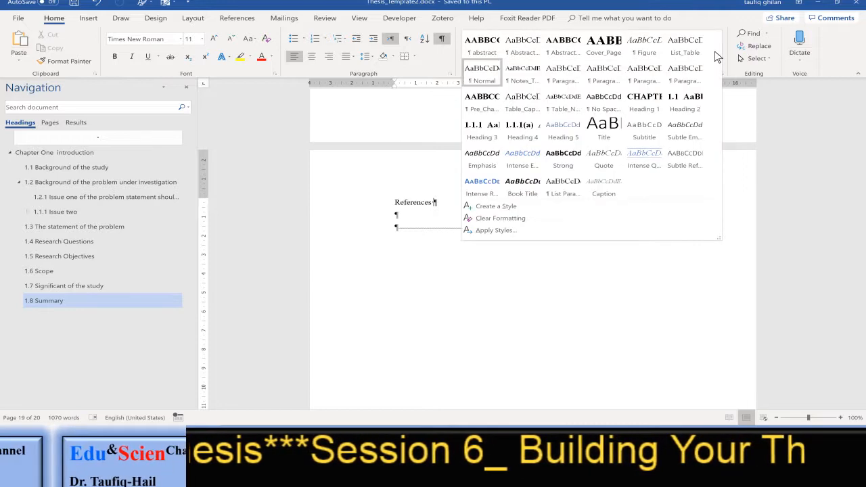
click(486, 105)
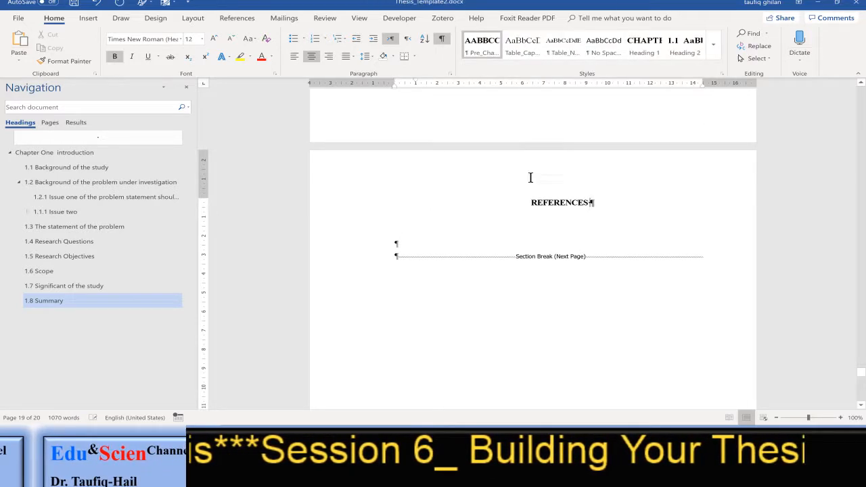
- Paste the copied reference list into the empty paragraph below the REFERENCES title and remove the first entry's bullet and extra indent
click(407, 243)
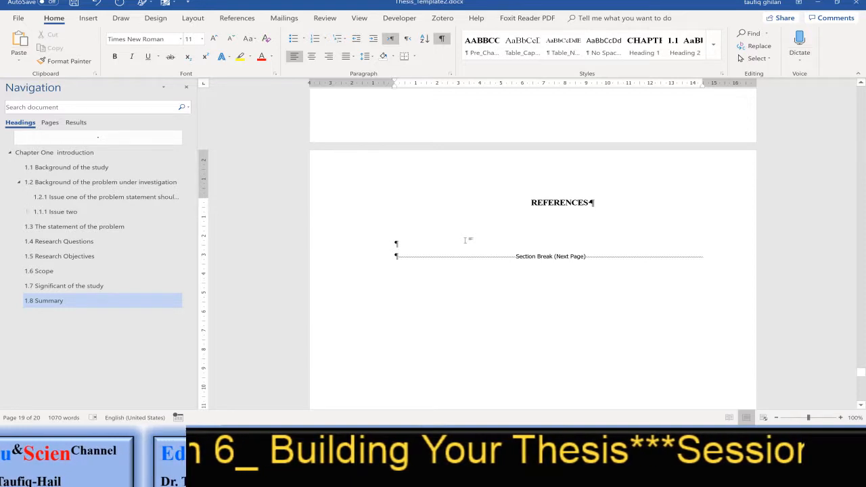
text(Hail, G. T., & Ibrahim, H. (2018). Environmental & Green IT Practices' Awareness Role on driving Users towards Adopting SaaS Cloud Computing Services: A Malaysian University Context. Journal of Telecommunication, Electronic and Computer Engineering (JTEC), 10(1-10), 99-102. Taufiq-Hail, G. A. M., Ibrahim, H., & Yusof, S. A. M. (2017). SaaS Cloud Computing as A Means of Green IT Acceptance Model: A Theory of Planned Behavior Model at Malaysian Public Universities' context. Journal of Information, 2(4), 01-17. Taufiq-Hail, G. A. M., Ibrahim, H., & Yusof, S. A. M. (2017). Attitude's Mediating Effect on Intention to Use SaaS Cloud Computing Services as a Means of Green IT: Malaysian University Setting. Journal of Information, 2(4), 35-51 Al-Madhagy, T. H. G., Yusof, S. A. M., Hashim, K. F., & Alaswadi, W. (2015). Exploring the Underlying Factors of Individual's Perception and Behavior Towards Green IT in Malaysia. Advanced Science Letters, 21(6), 1729-1733. Johariirst, A. Z., Ghazali, M. I., Meerah, T. S. M., Puteh, A., & Ghilan, T. H. (2015). Special Diamond Found from Prison. Procedia-Social and Behavioral Sciences, 190, 323-333.)
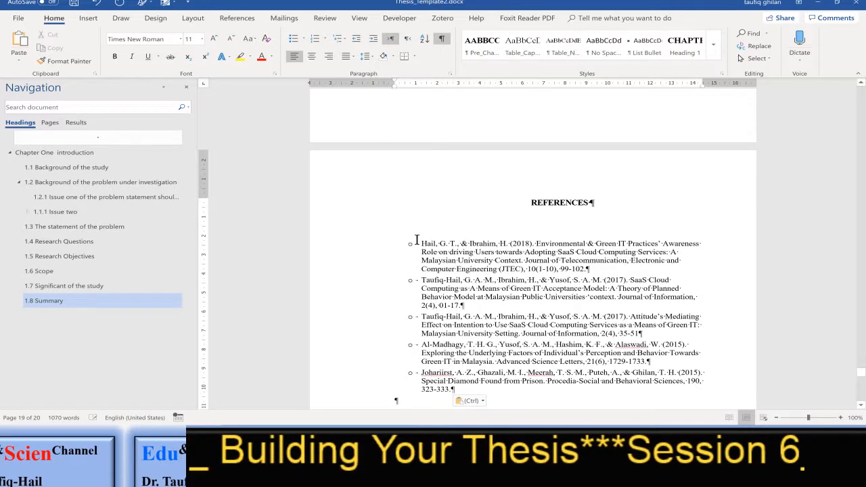
click(421, 249)
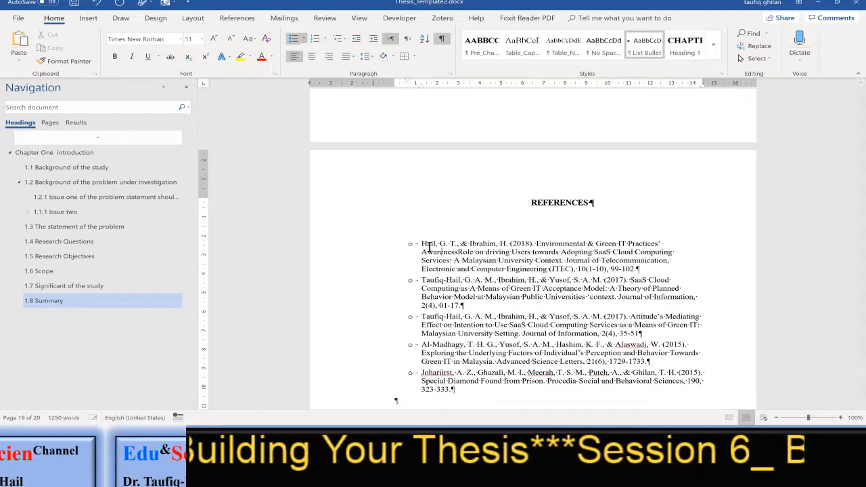
key(BackSpace)
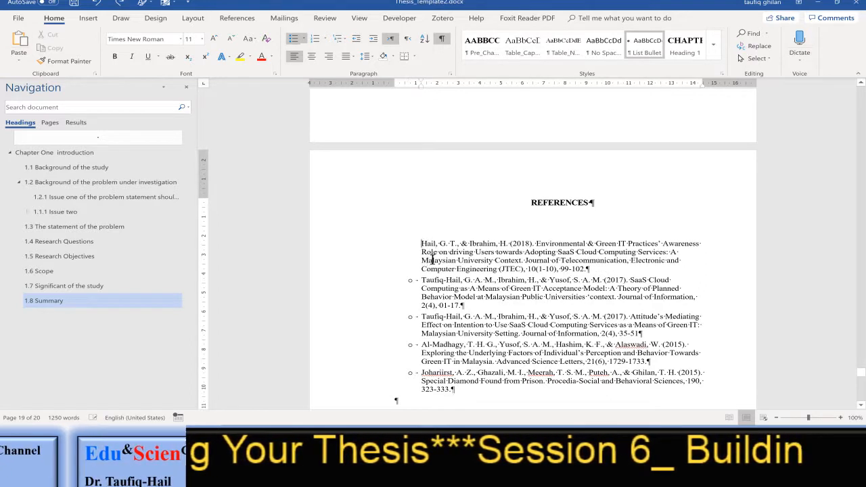
key(BackSpace)
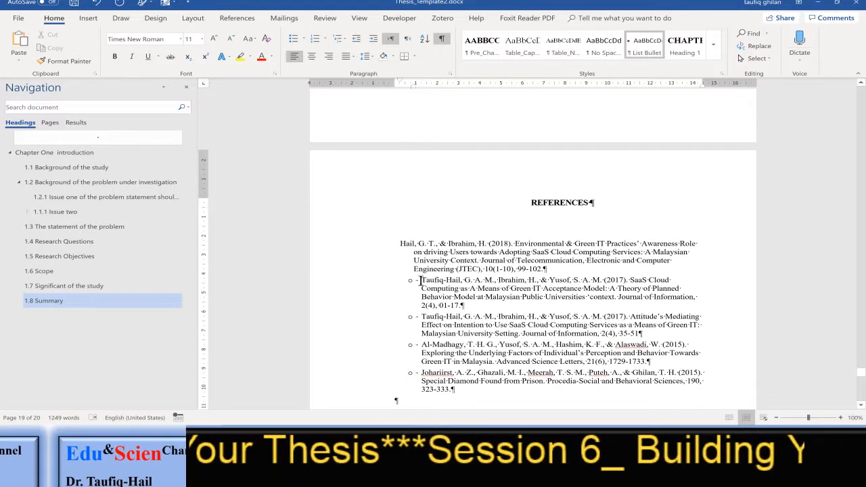
- Remove the bullets and extra indent from the remaining four reference entries
click(421, 281)
key(BackSpace)
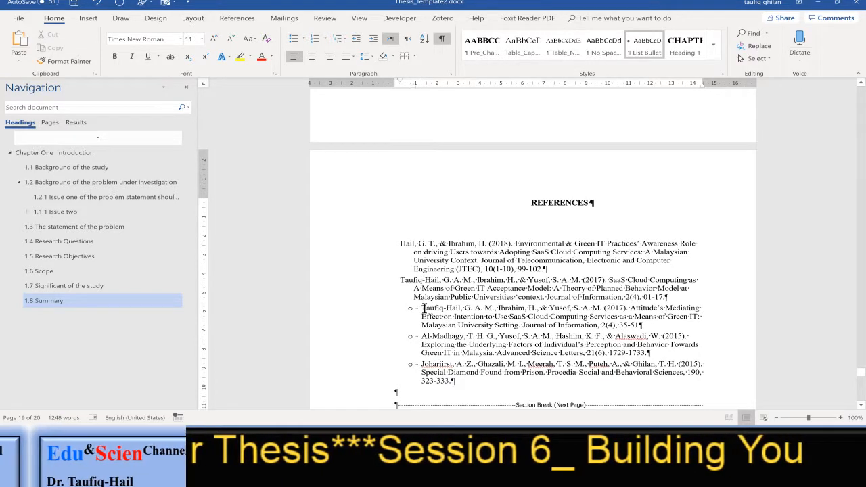
click(421, 308)
key(BackSpace)
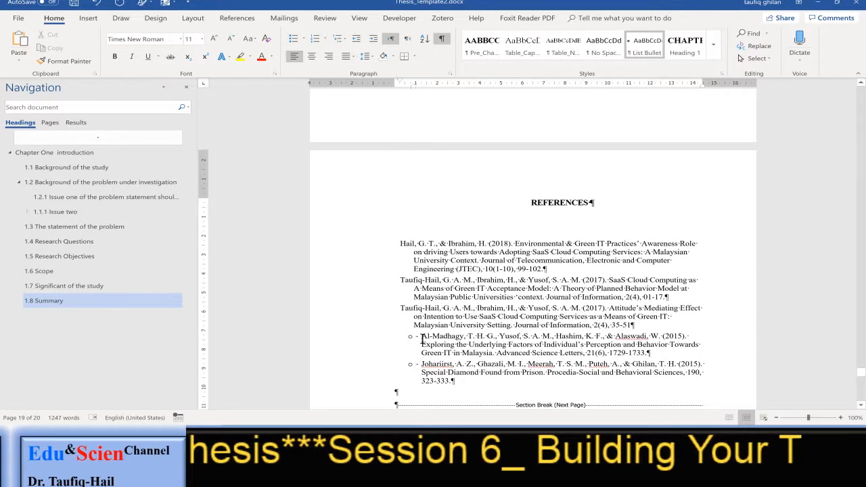
click(422, 337)
key(BackSpace)
key(BackSpace)
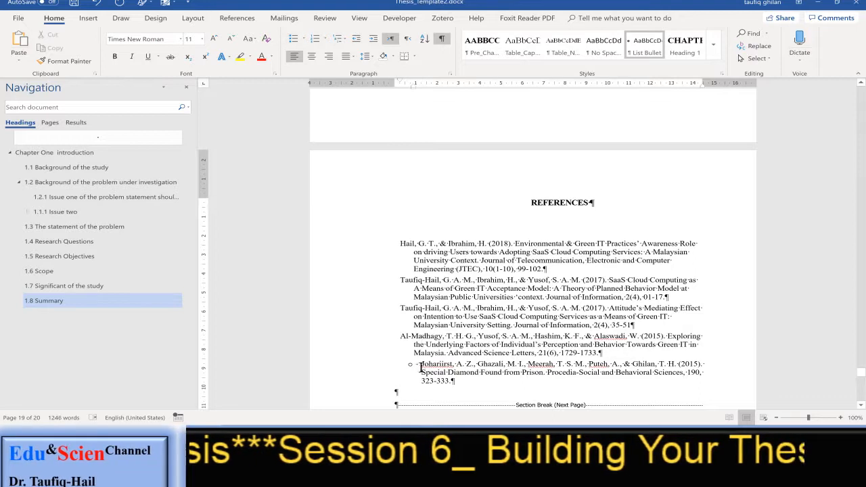
click(421, 369)
key(BackSpace)
key(BackSpace)
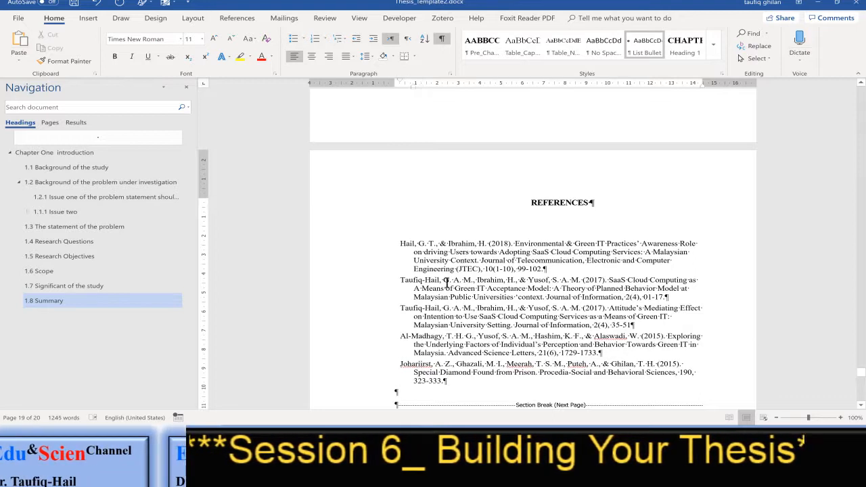
- Create a new style from the last reference entry's formatting and name it Reference_List
click(714, 46)
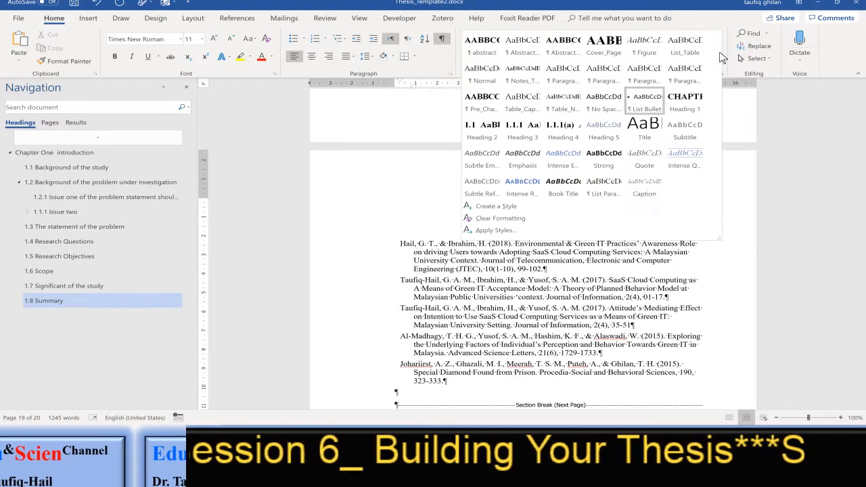
click(521, 206)
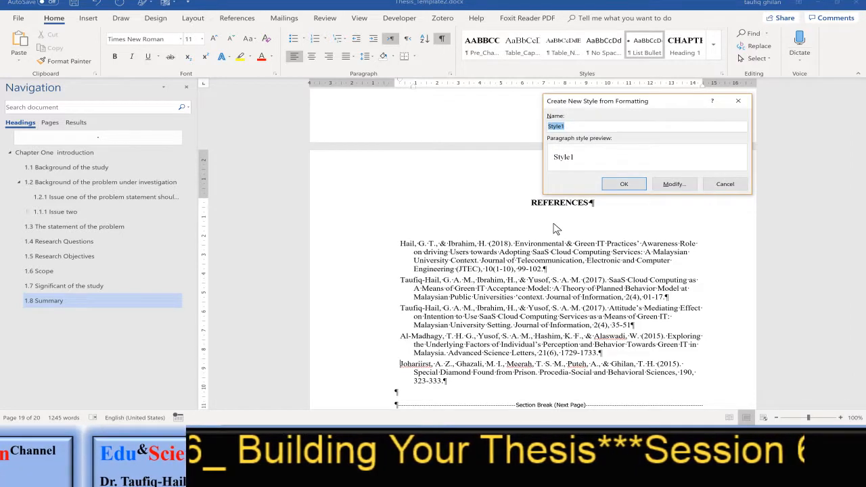
text(Reference_List)
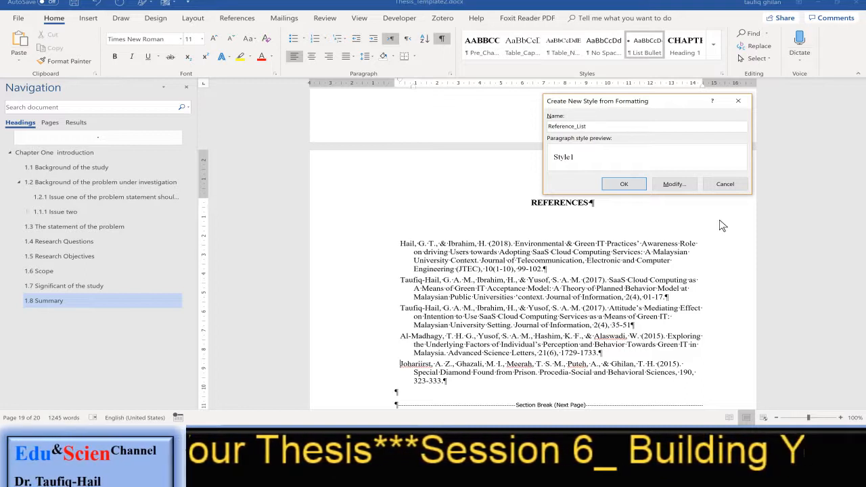
- Give the new style justified alignment, 0 cm indent before text, 0.75 cm hanging indent and 12 pt spacing after
click(680, 183)
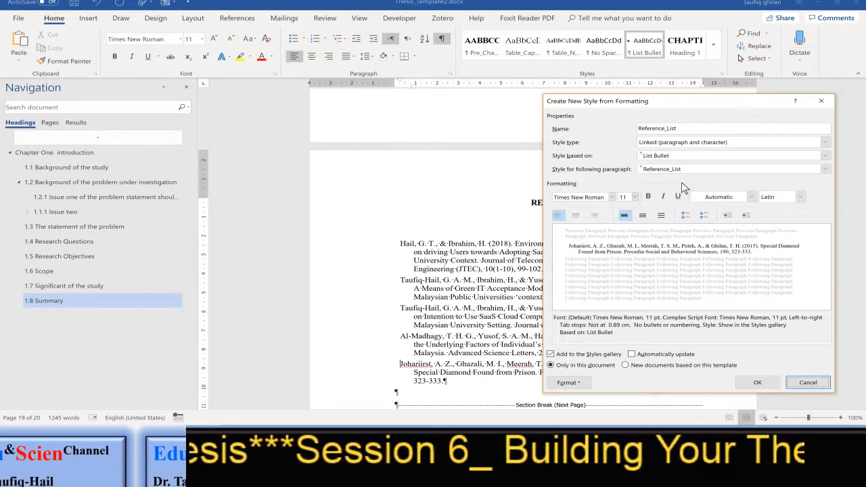
click(576, 382)
click(559, 291)
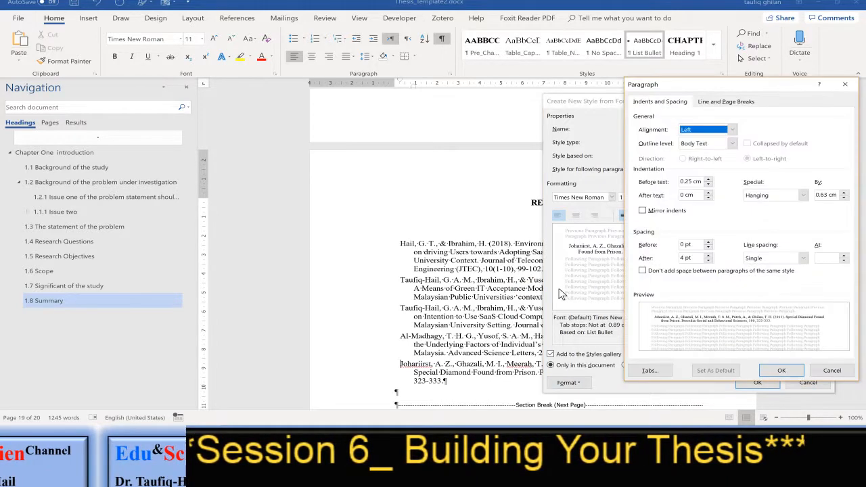
click(736, 132)
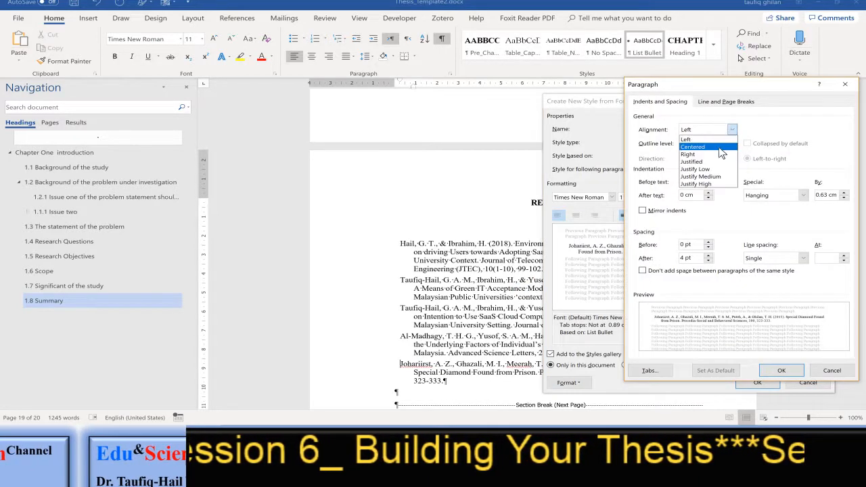
click(718, 163)
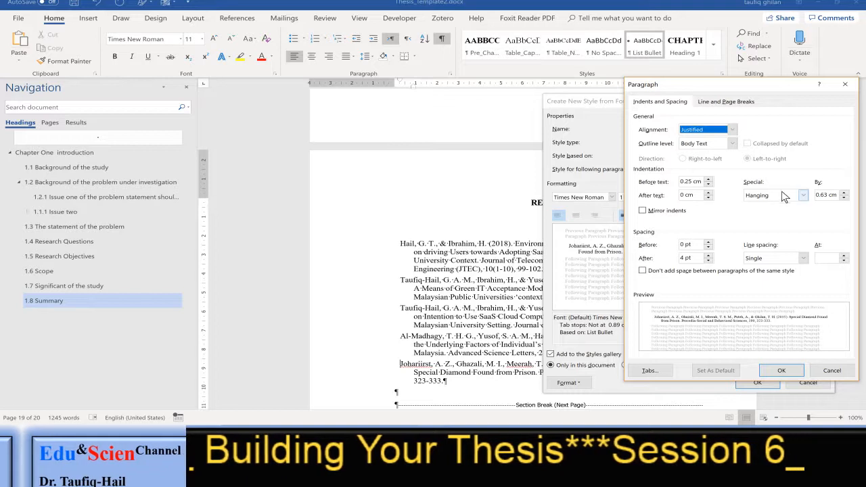
click(826, 194)
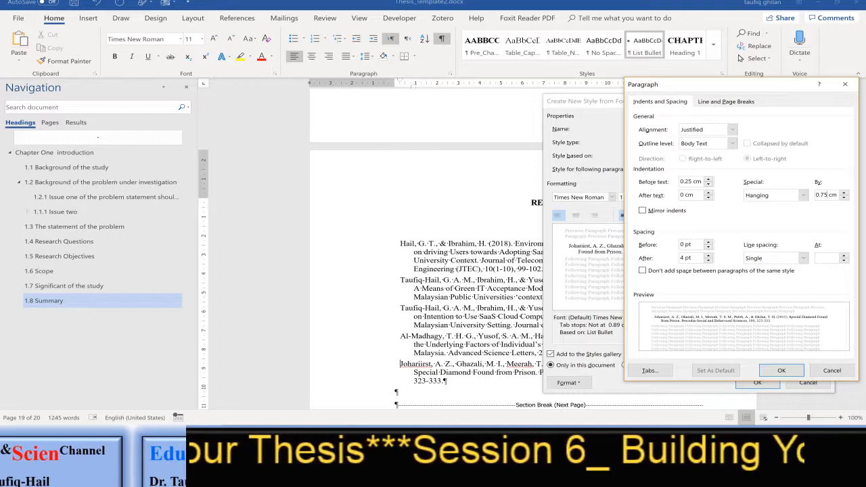
click(708, 256)
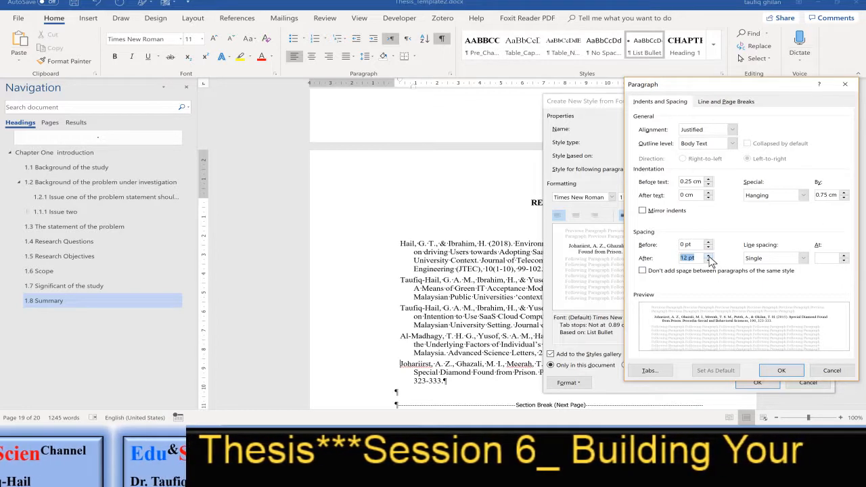
click(709, 256)
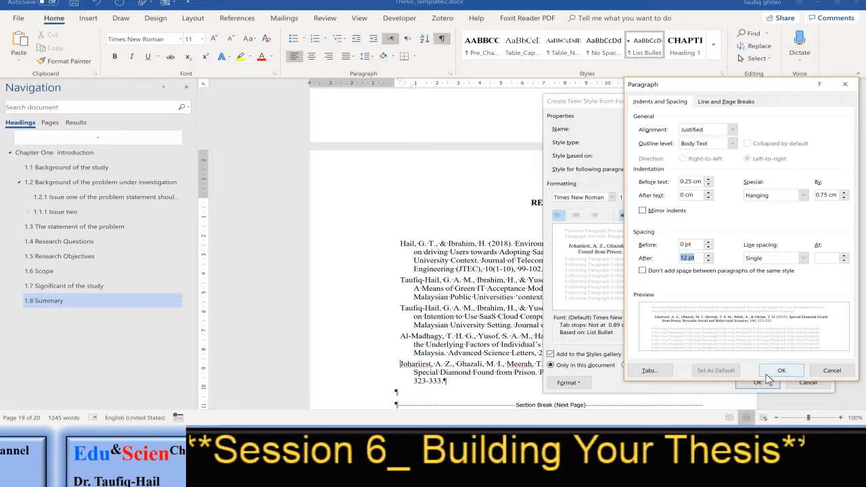
click(709, 187)
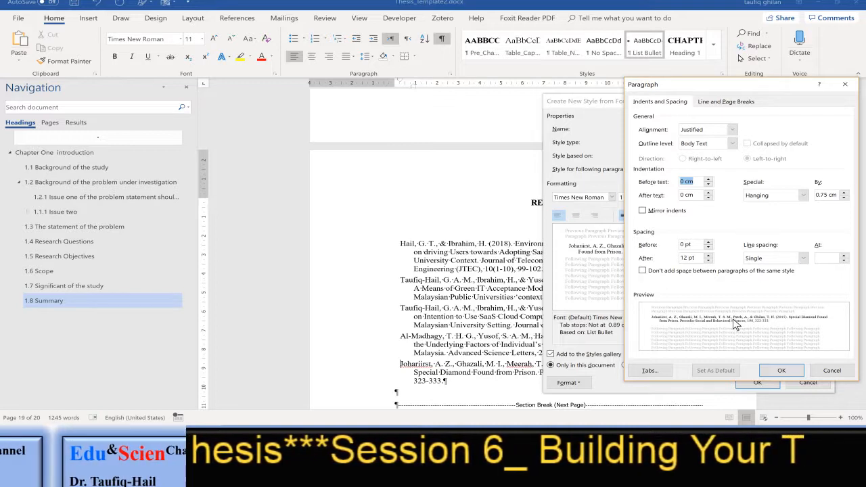
click(767, 375)
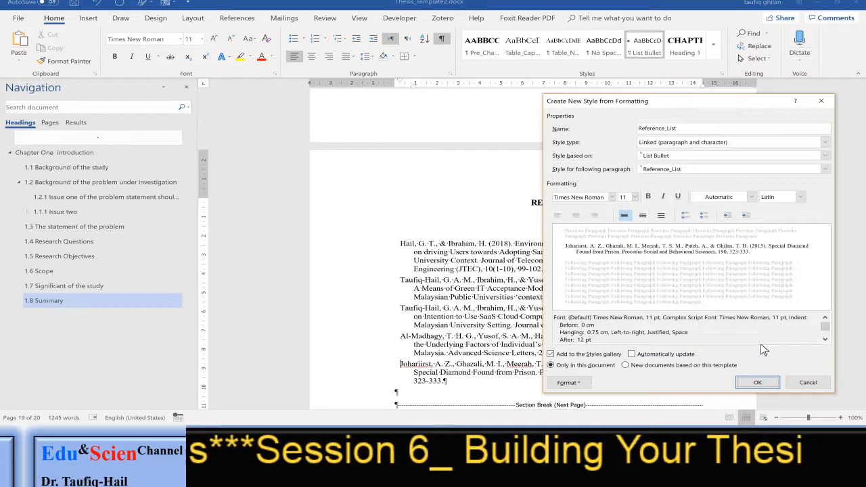
- Set the Reference_List style's font size to 12 and save the new style
click(636, 198)
click(630, 243)
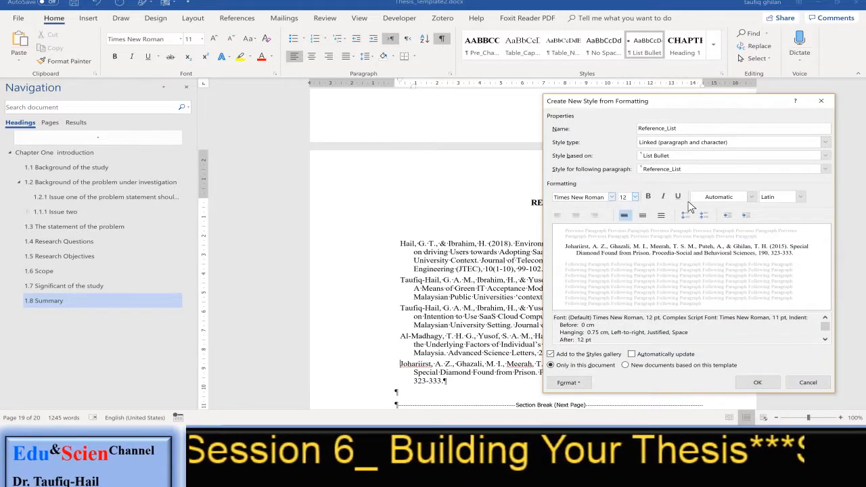
click(758, 384)
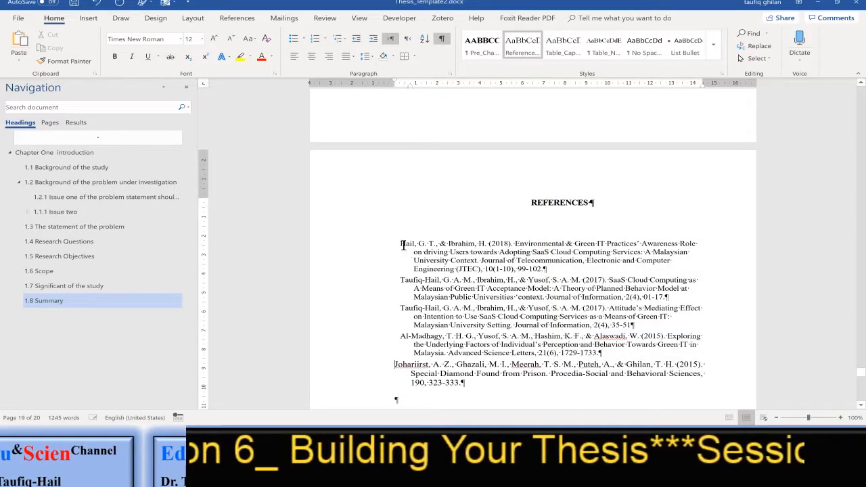
- Apply the Reference_List style to all the reference entries, leaving out the REFERENCES title
drag(399, 239, 626, 379)
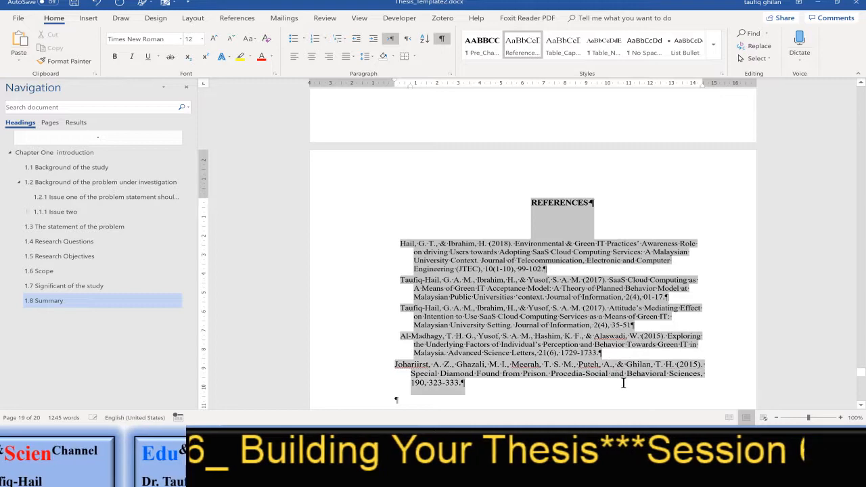
click(554, 309)
drag(400, 239, 469, 385)
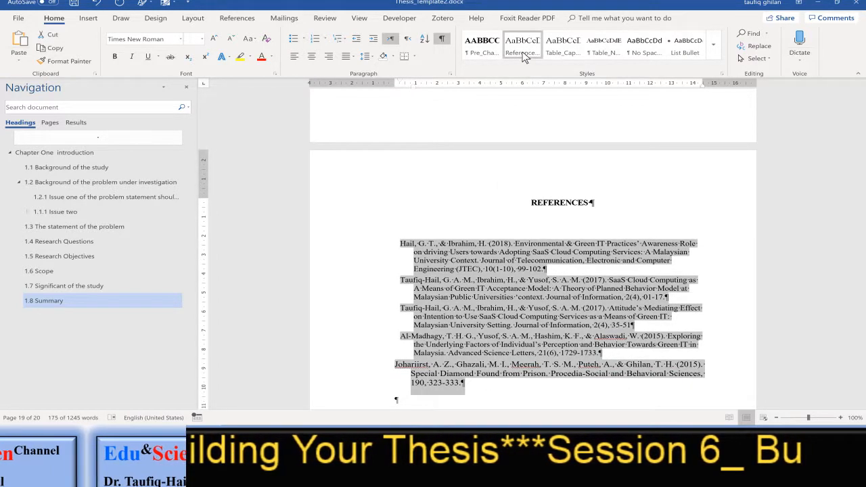
click(524, 53)
click(504, 295)
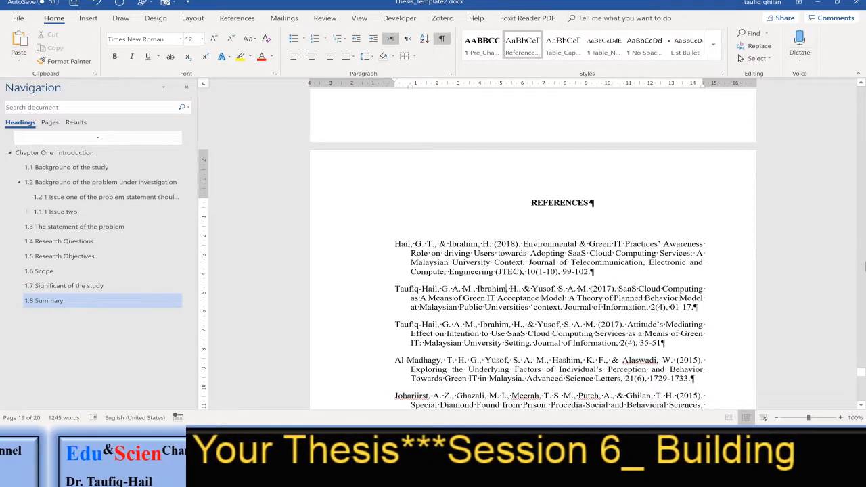
- Start inserting a table of figures below the LIST OF TABLES title, with Table as the caption label
drag(863, 381, 863, 157)
click(405, 255)
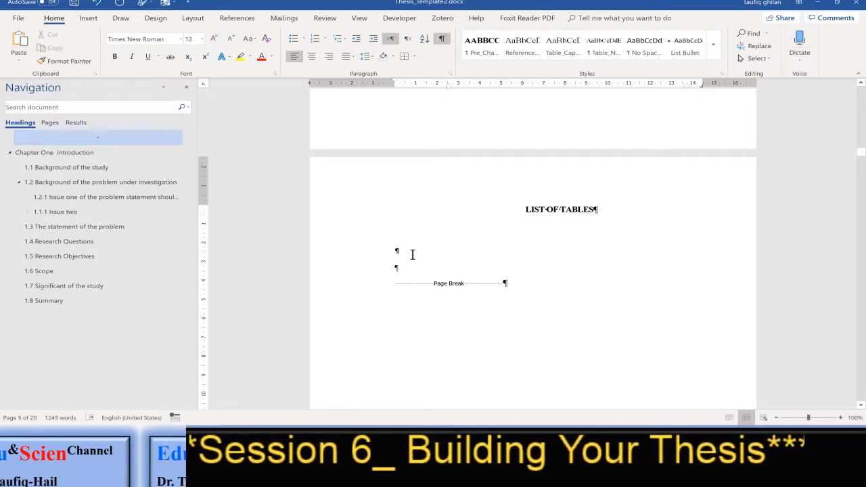
click(249, 21)
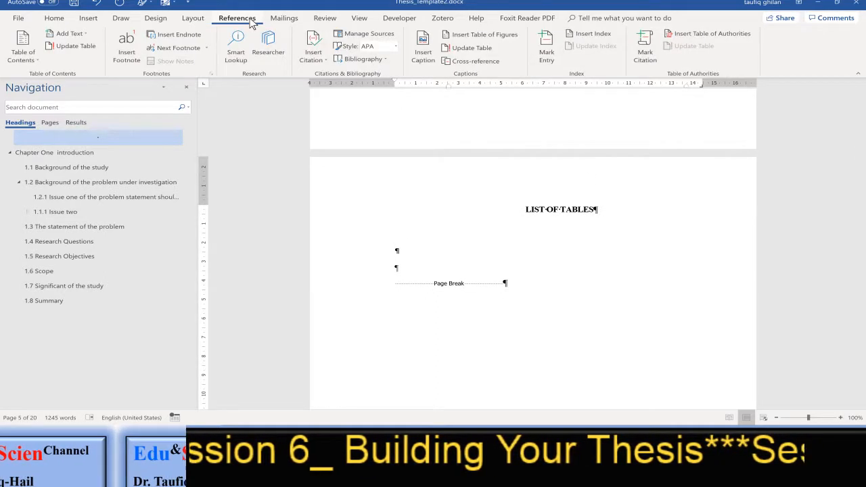
click(503, 35)
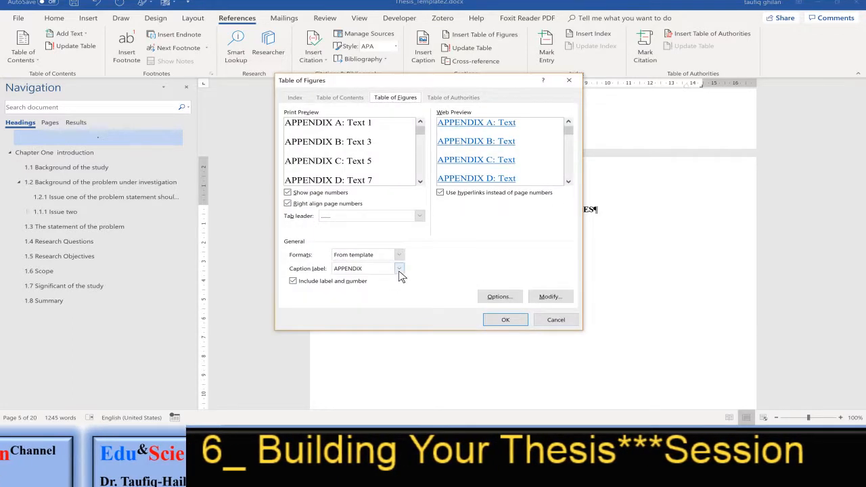
click(400, 269)
click(370, 307)
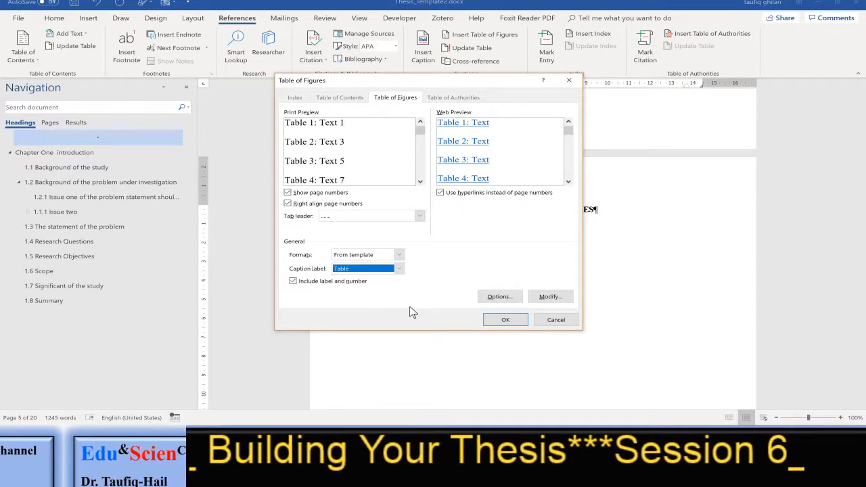
- Modify the Table of Figures style so its paragraph indent after text is 0.75 cm
click(550, 297)
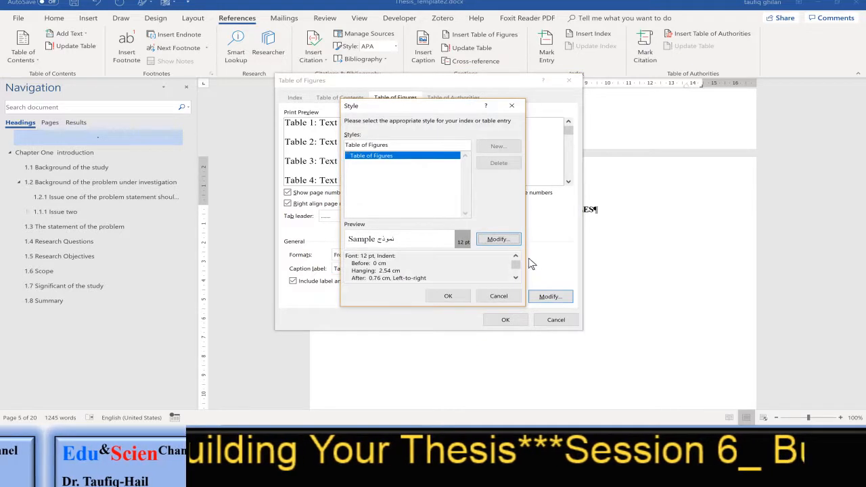
click(496, 242)
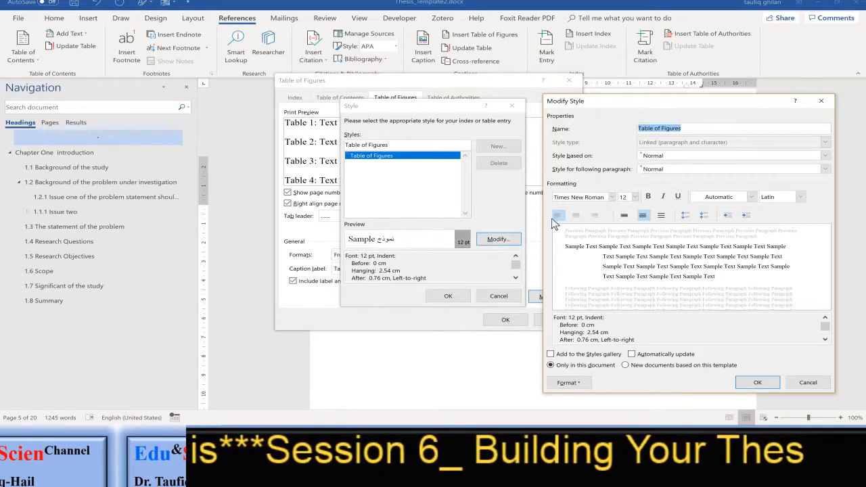
click(572, 382)
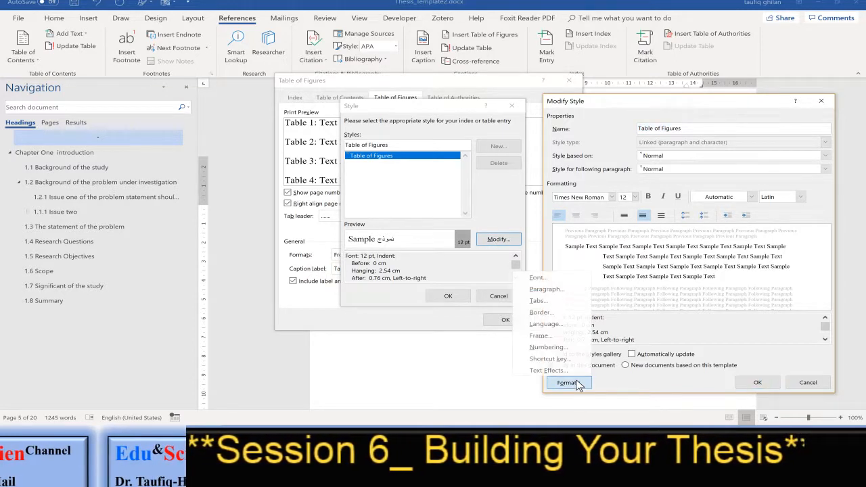
click(564, 292)
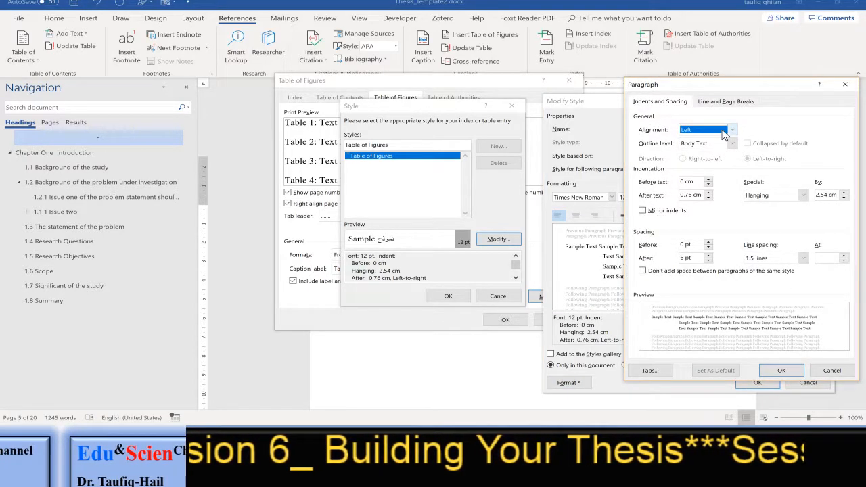
click(691, 194)
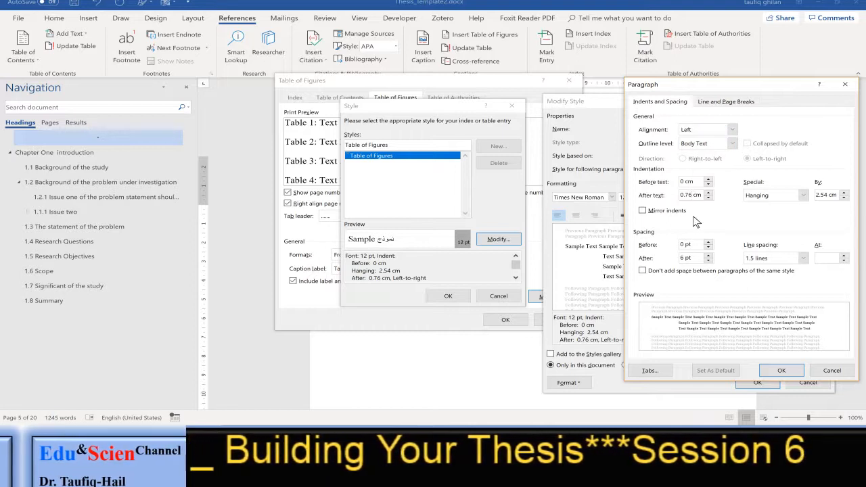
key(BackSpace)
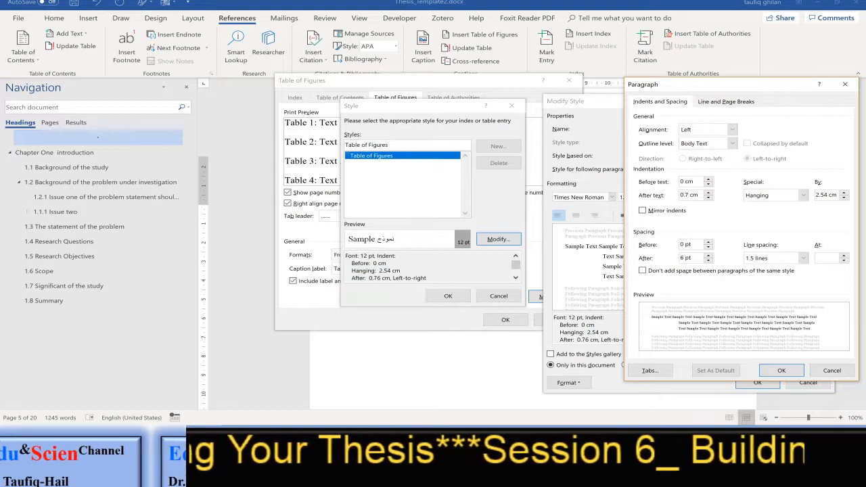
text(5)
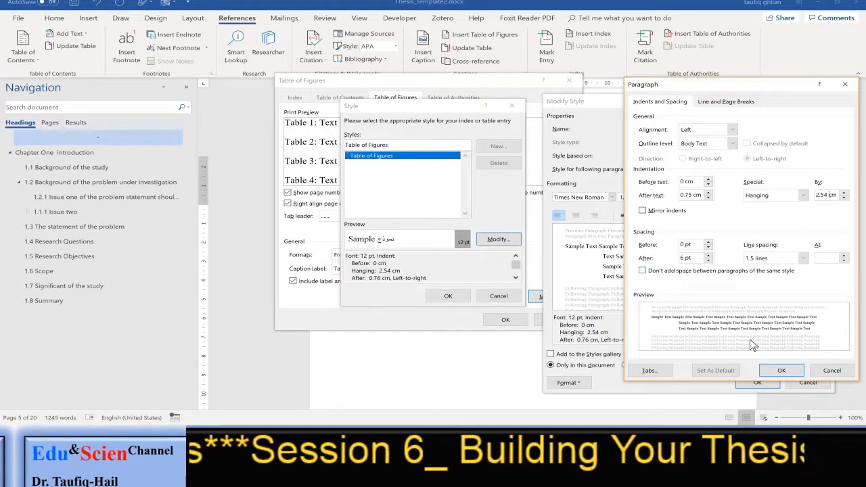
click(780, 371)
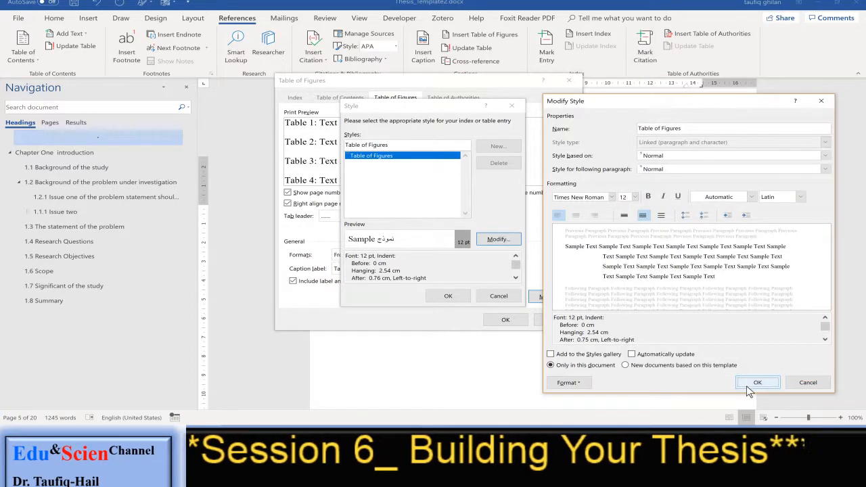
click(759, 383)
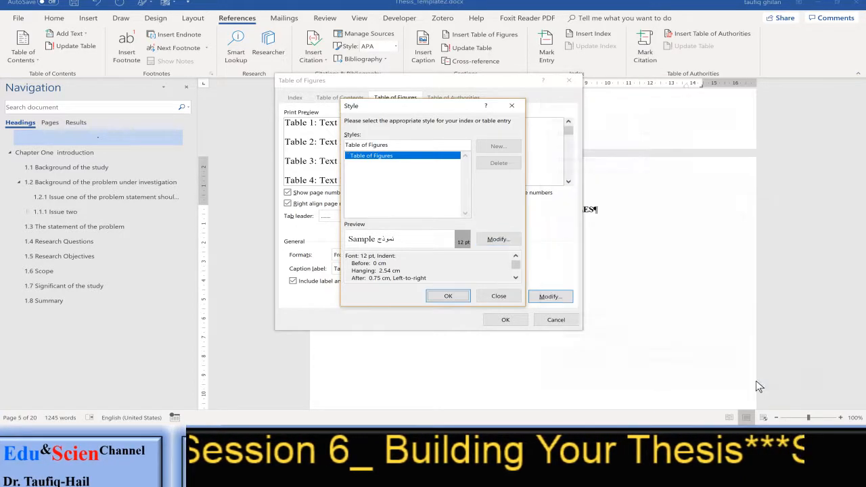
click(449, 296)
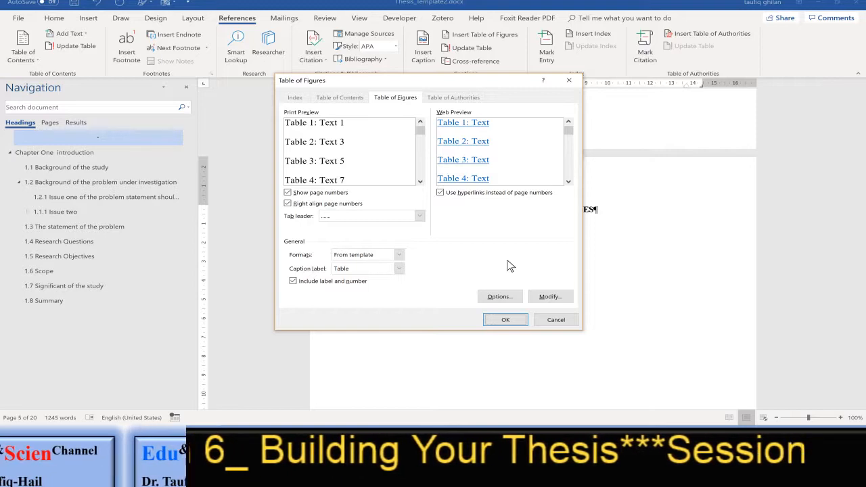
- Generate the automatic list of tables below the LIST OF TABLES title using the configured settings
click(506, 321)
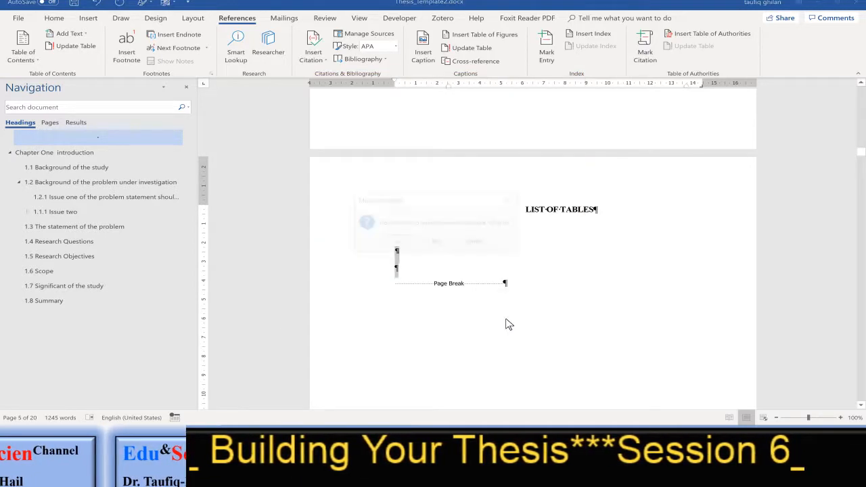
click(395, 242)
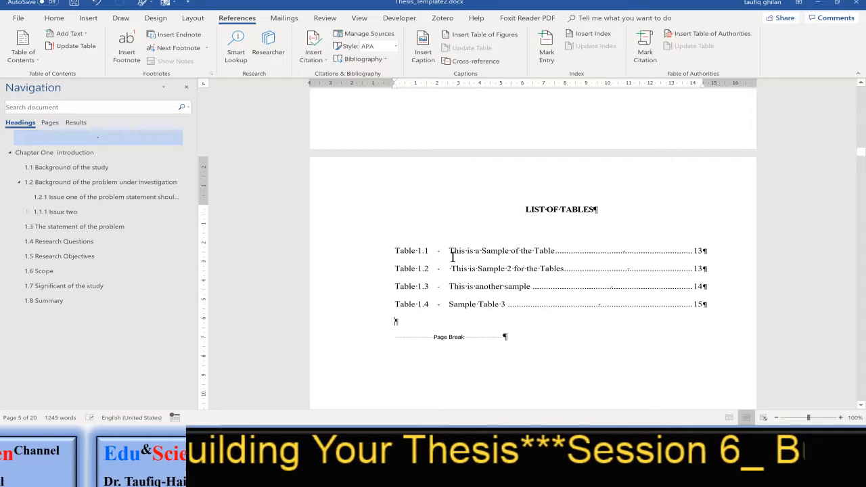
click(445, 268)
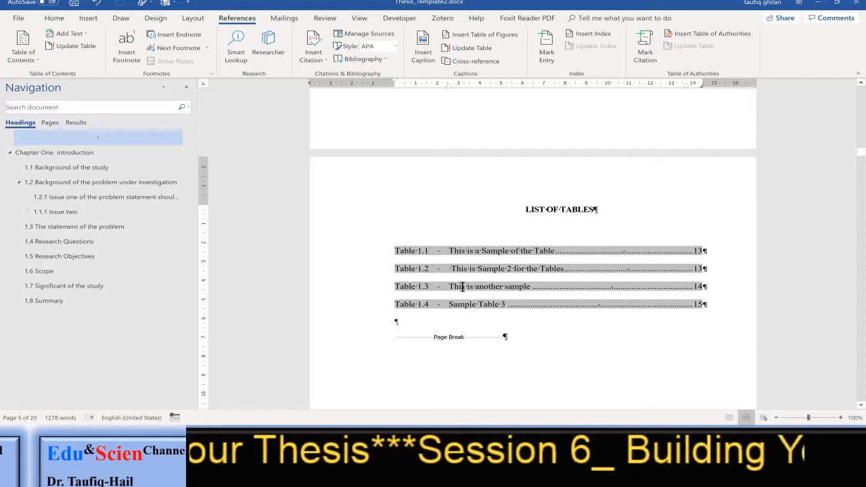
- Add an empty paragraph on page 16 after the Video paragraph ending "complement each other."
click(67, 212)
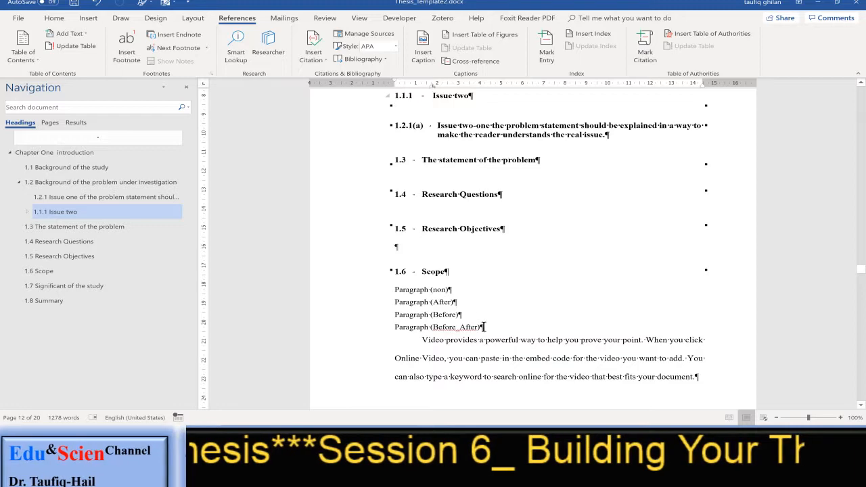
scroll(614, 367, down, 6)
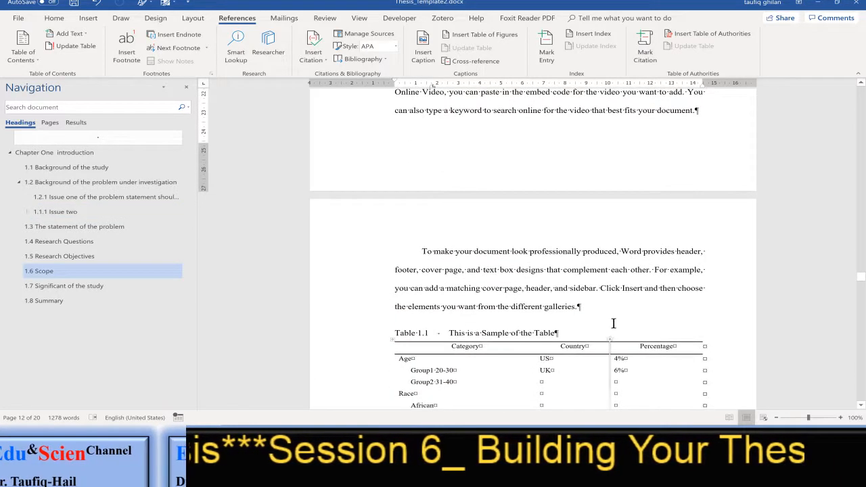
scroll(588, 309, down, 10)
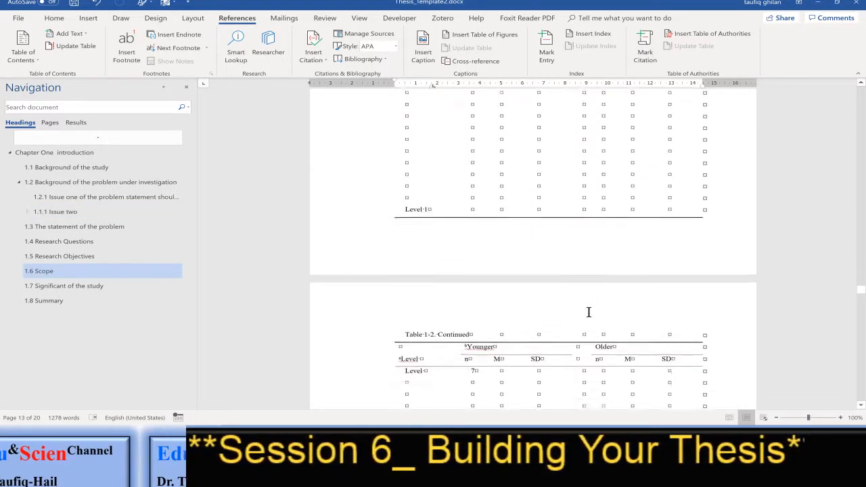
scroll(587, 313, down, 2)
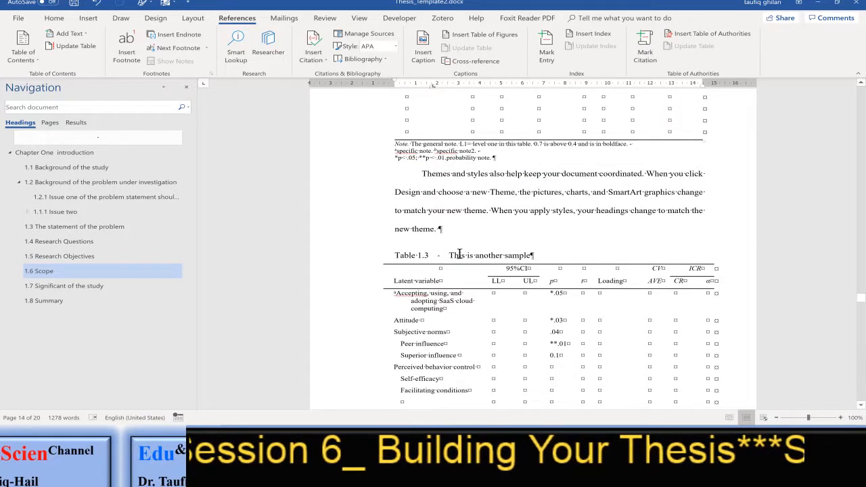
scroll(459, 254, down, 20)
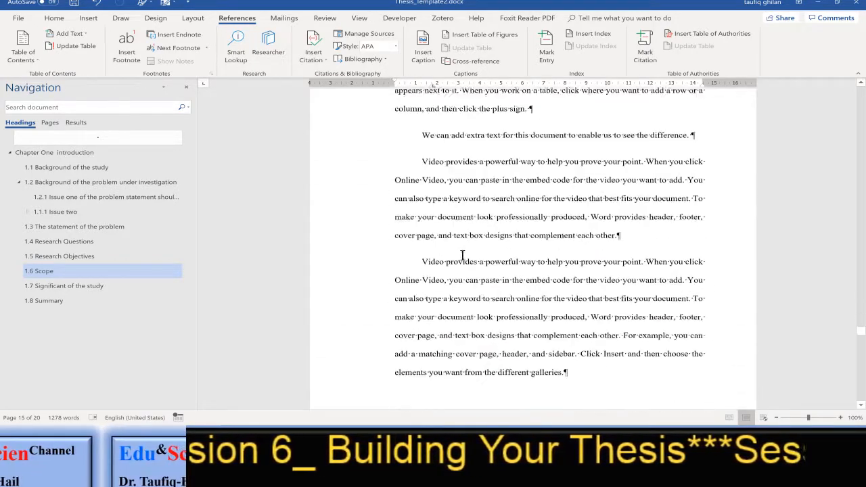
scroll(463, 254, down, 8)
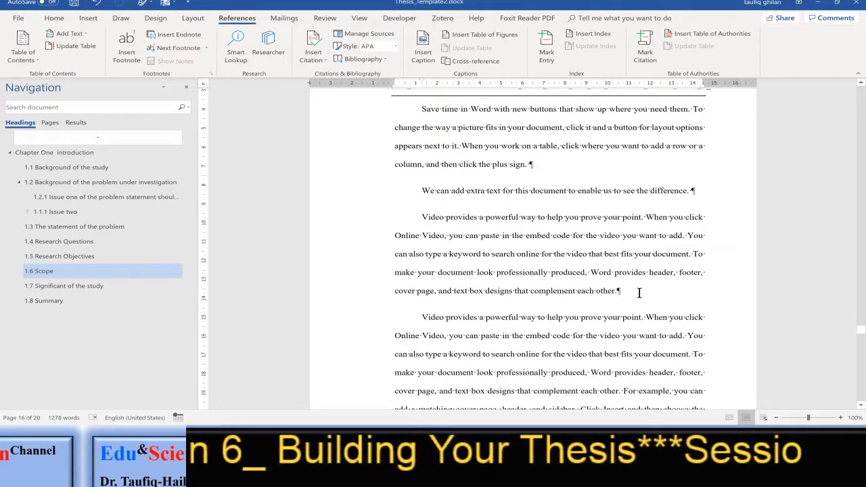
click(639, 292)
key(Return)
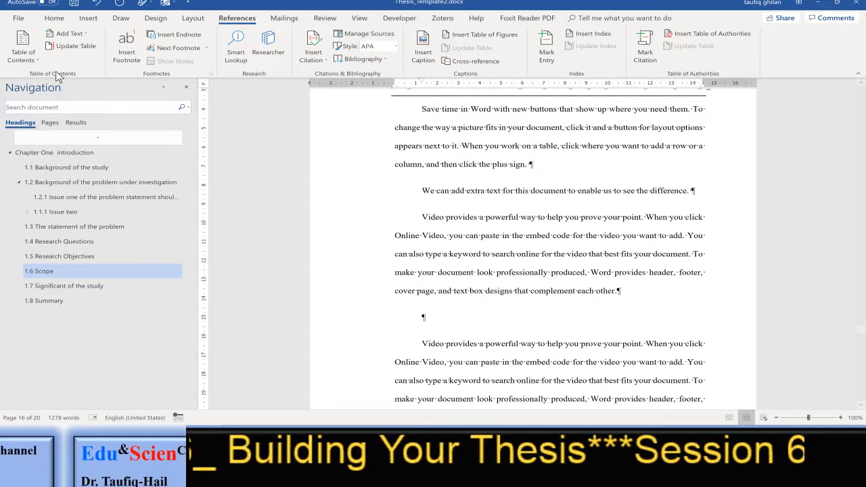
- Insert a numbered caption with the Table label in the empty paragraph
click(57, 20)
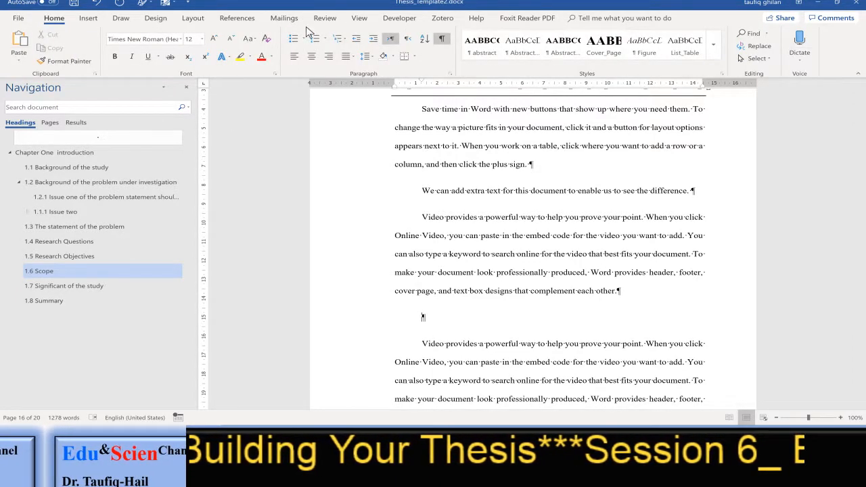
click(236, 18)
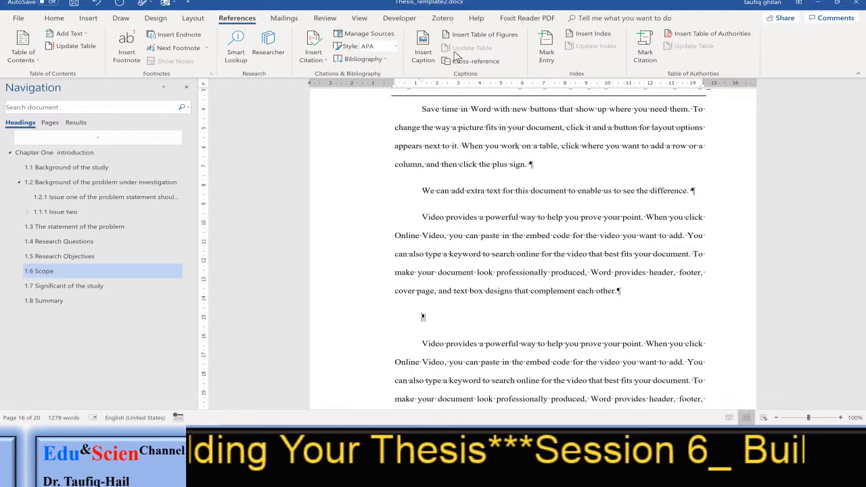
click(426, 53)
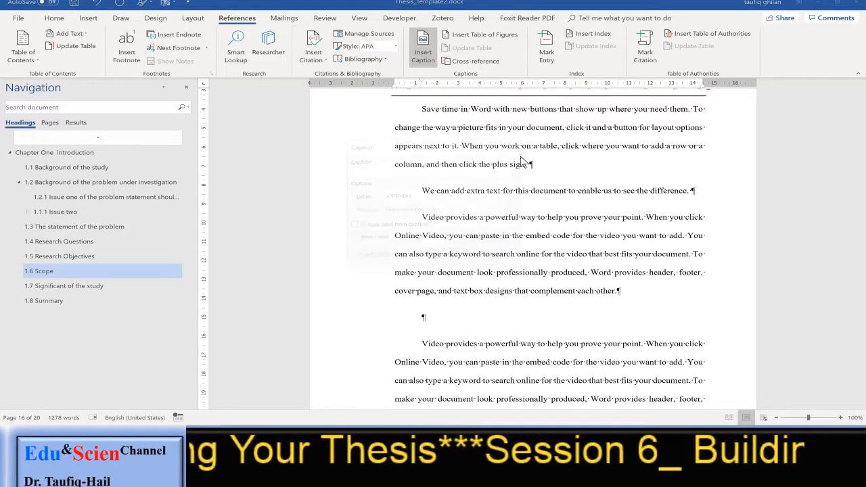
click(512, 196)
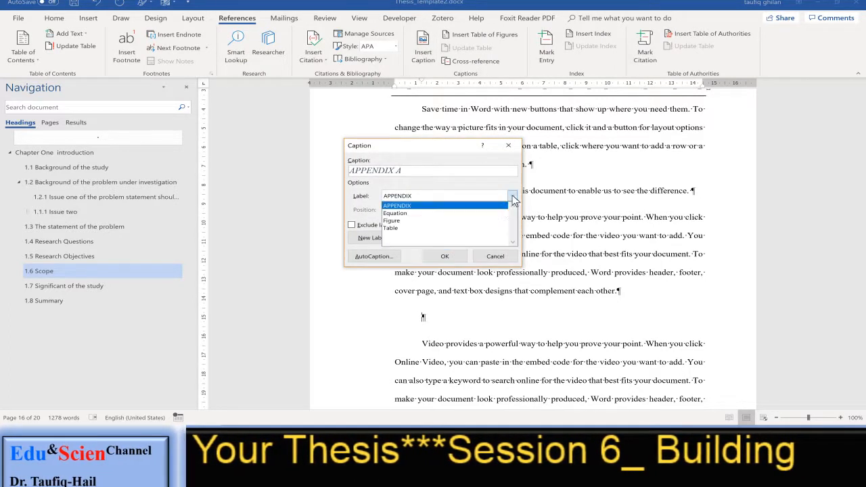
click(476, 230)
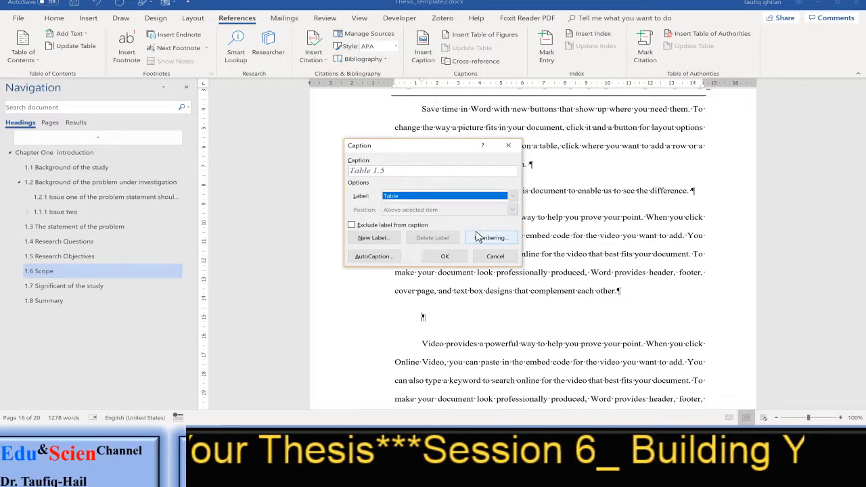
click(444, 257)
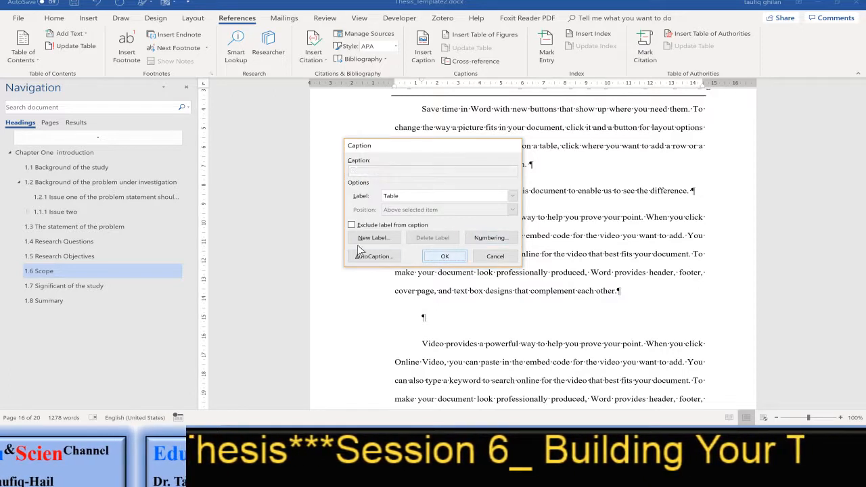
- Apply the template's custom table caption style to the new Table 1.5 caption
click(54, 17)
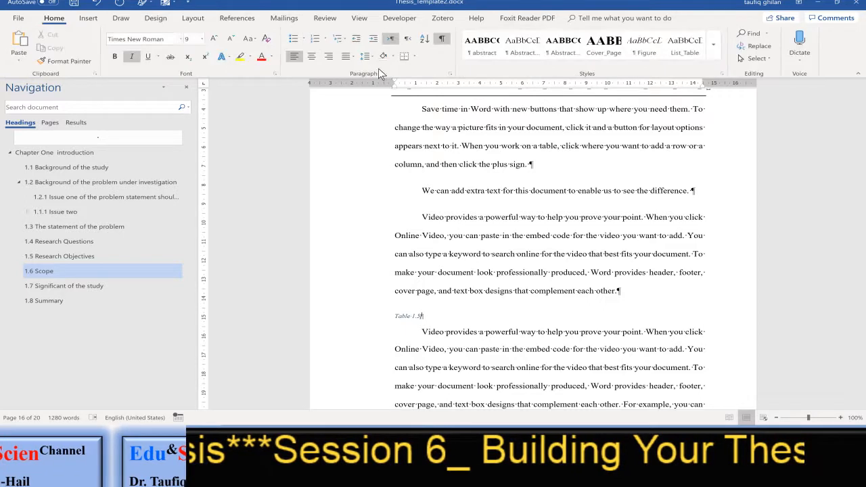
click(714, 46)
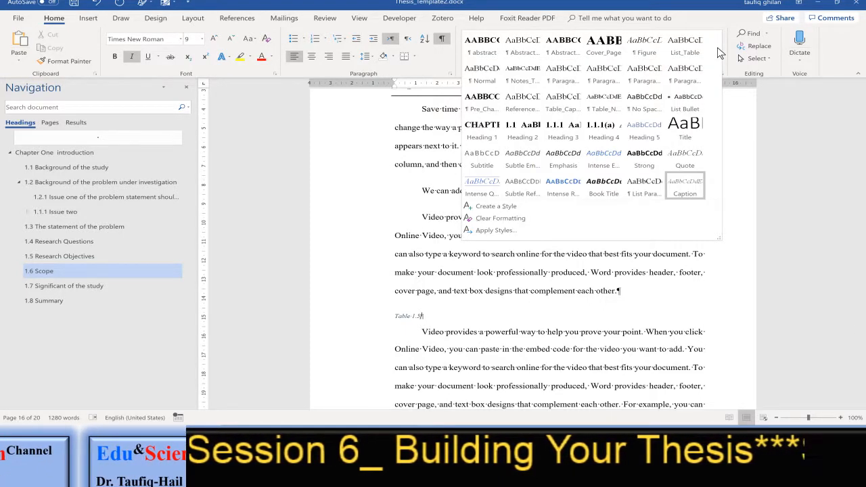
click(563, 105)
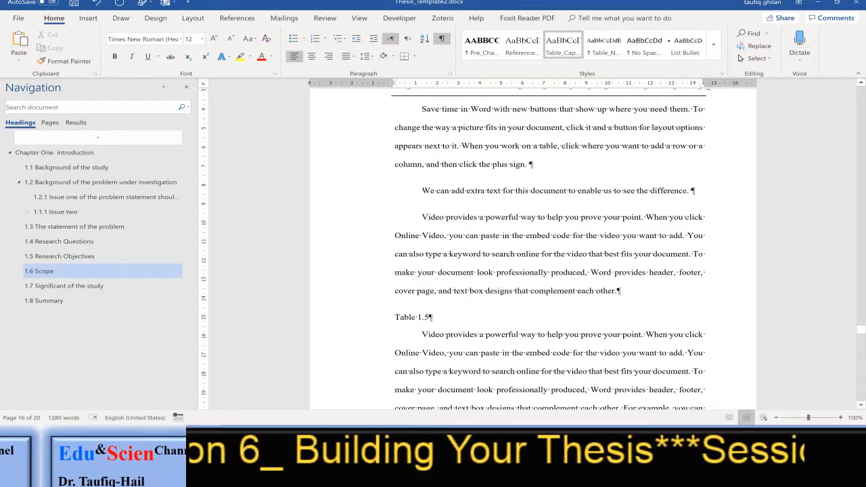
- Add the title "This is a sample table." after the Table 1.5 caption number, separated by a tab
key(Tab)
text(This)
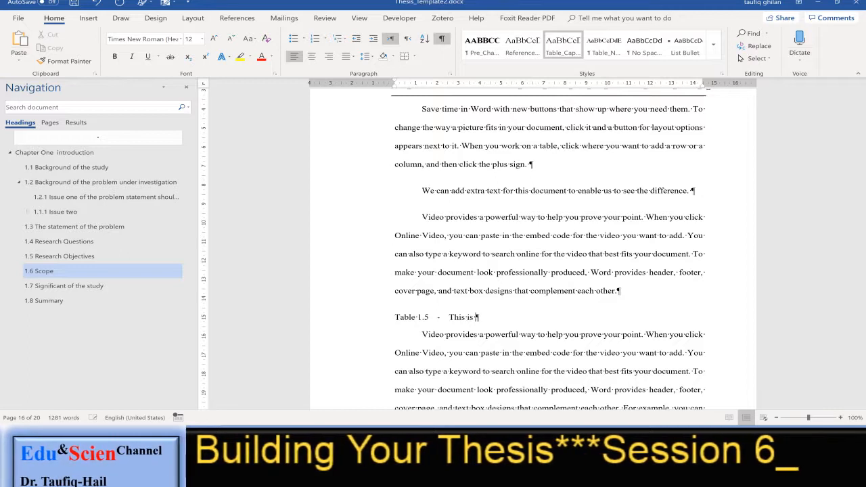
text( is a sample )
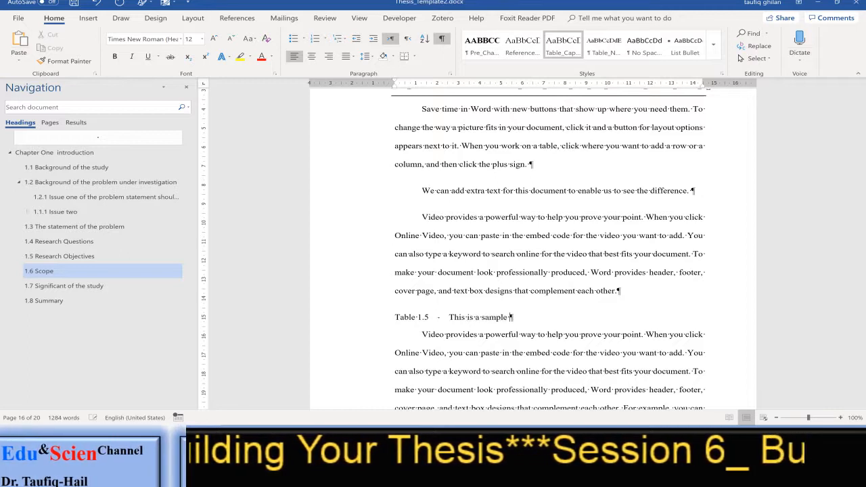
text(table)
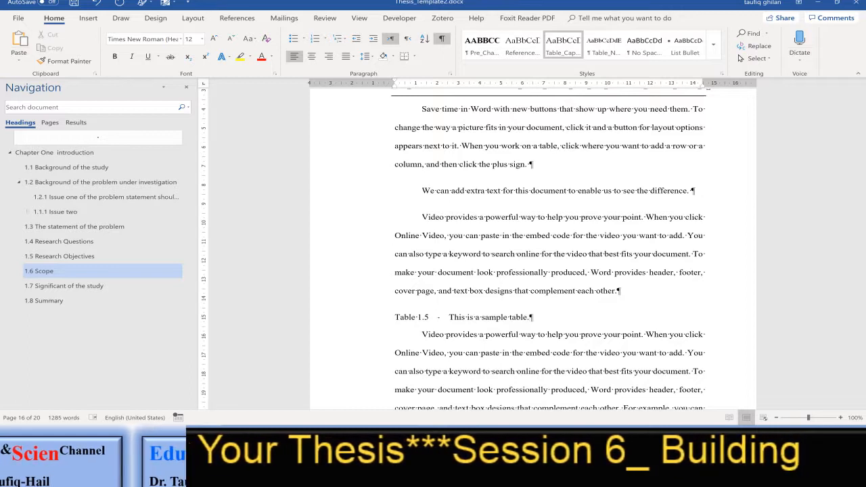
text(.)
- Insert a table with three columns and two rows on a new line below the Table 1.5 caption
key(Return)
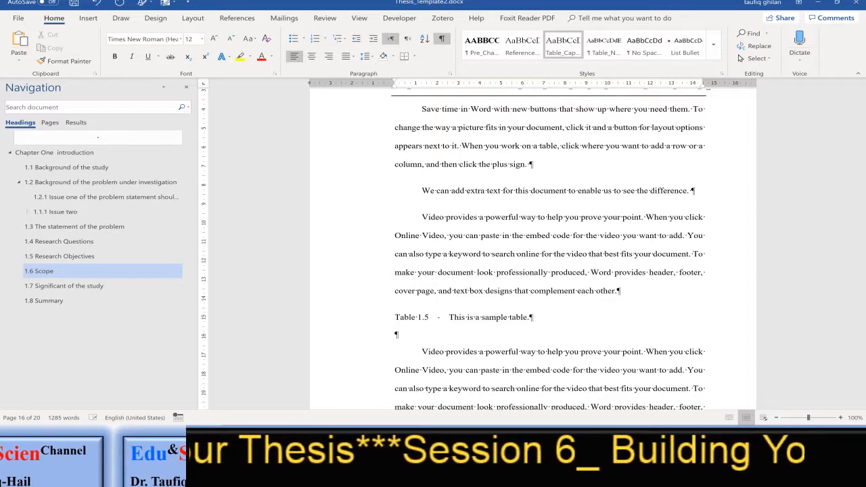
click(88, 18)
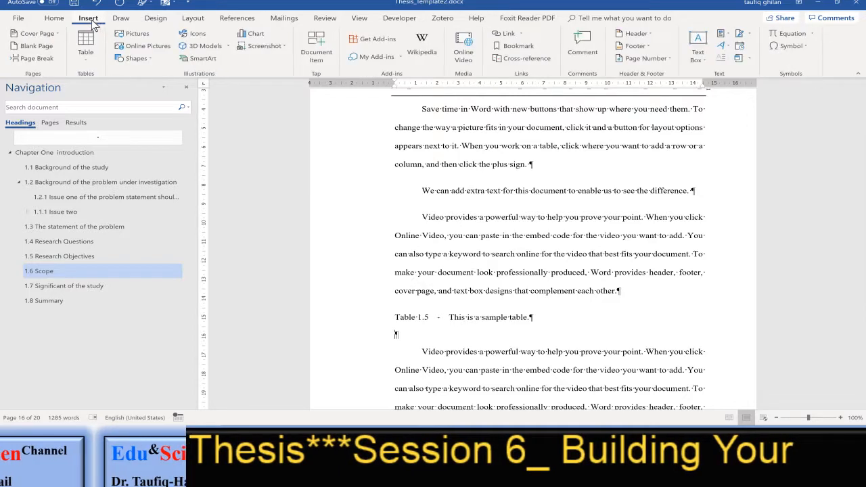
click(88, 51)
click(100, 92)
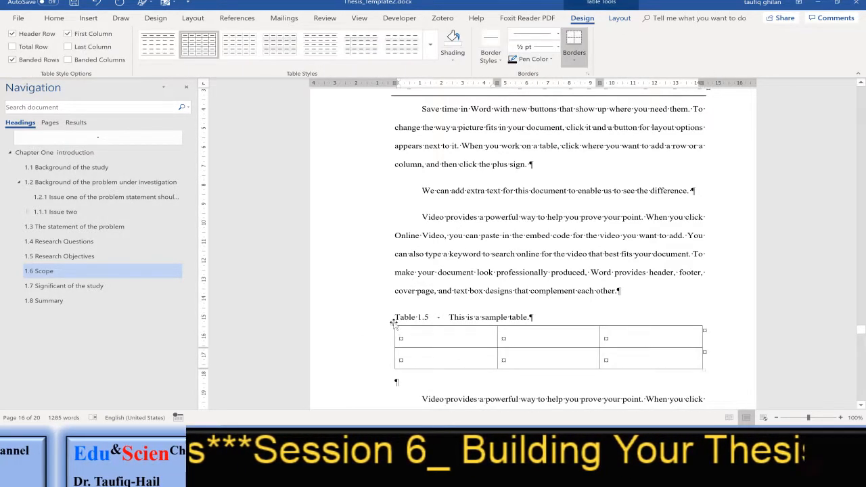
- Apply the custom table style with only horizontal lines to the new table and fill its header row with Number, University and Sample
click(392, 325)
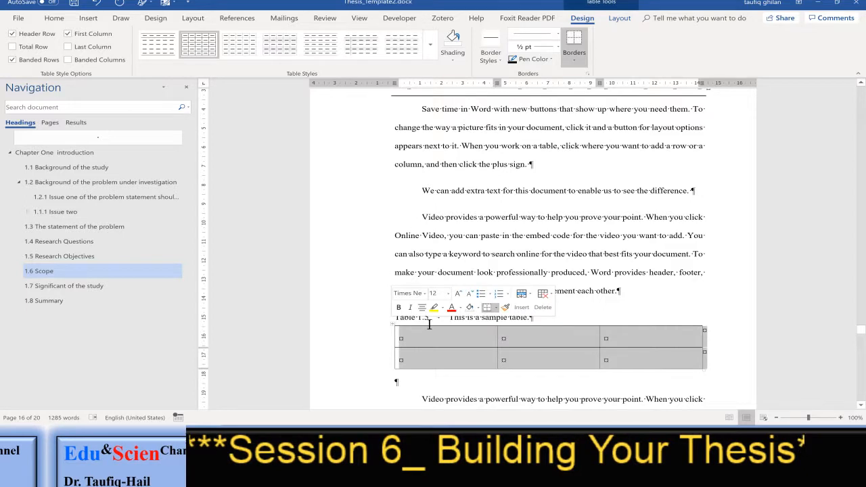
click(156, 52)
click(470, 340)
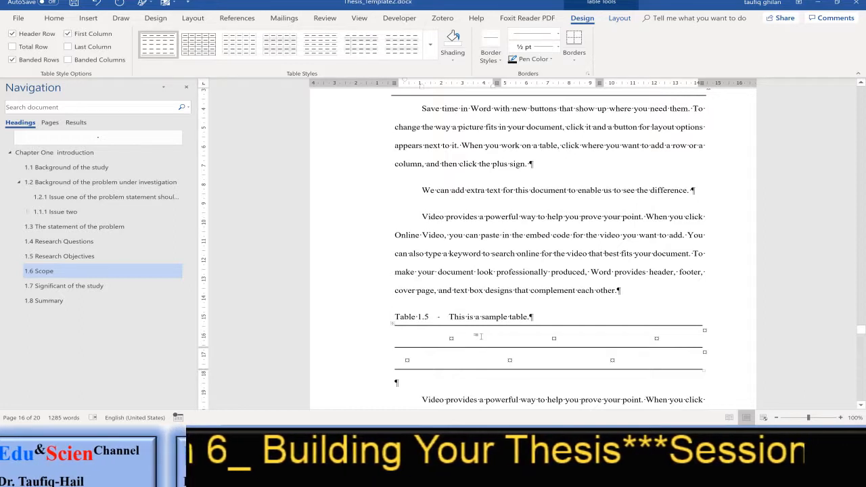
text(Number)
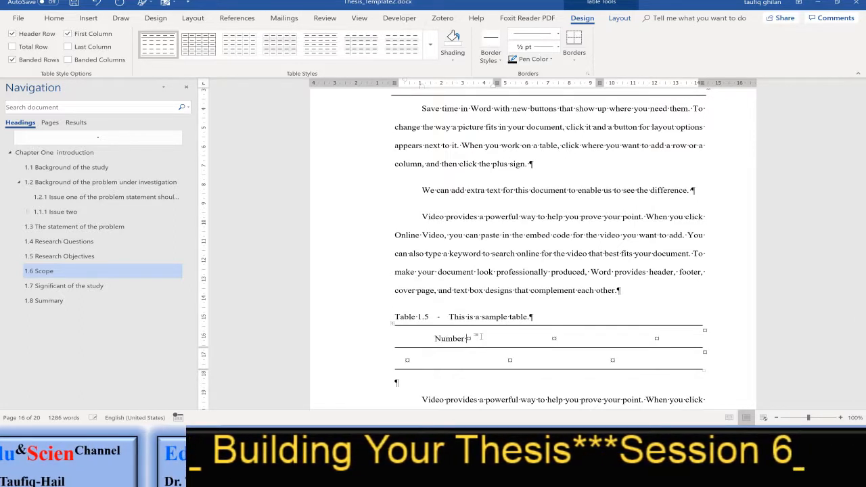
click(563, 343)
text(University)
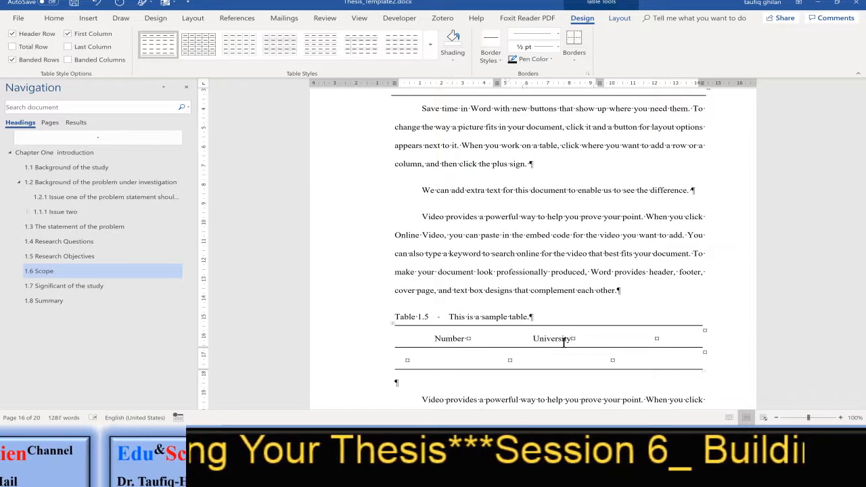
click(671, 337)
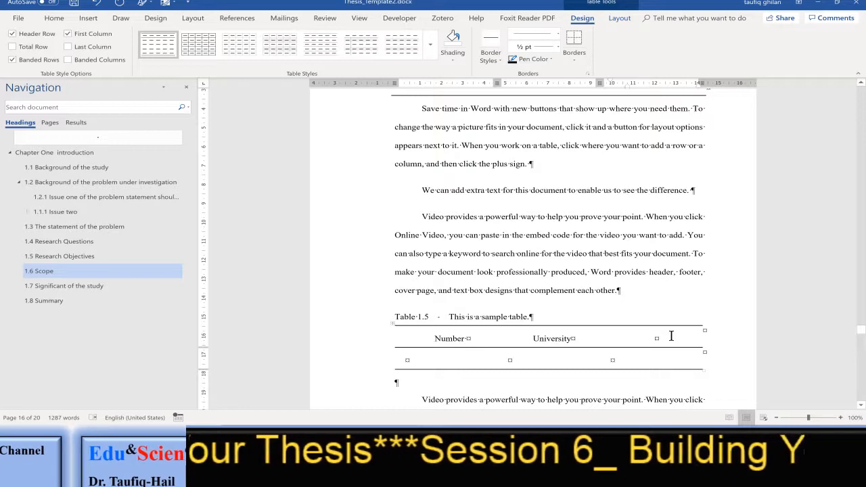
text(Sample)
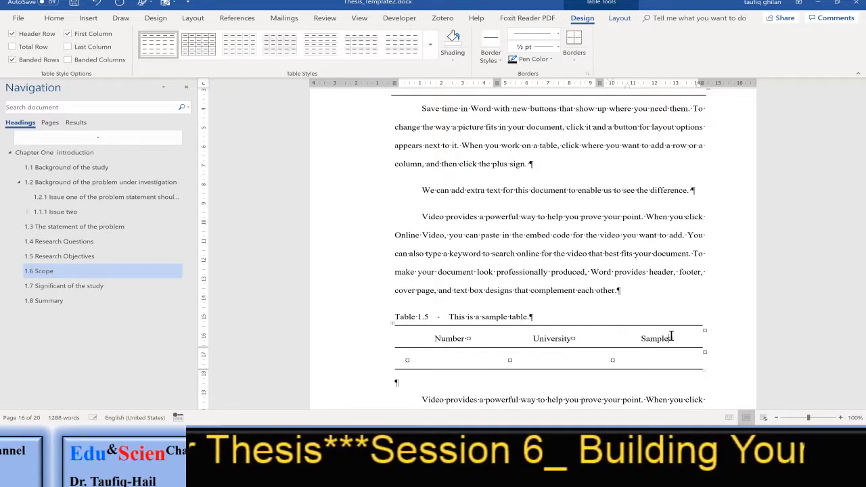
click(570, 317)
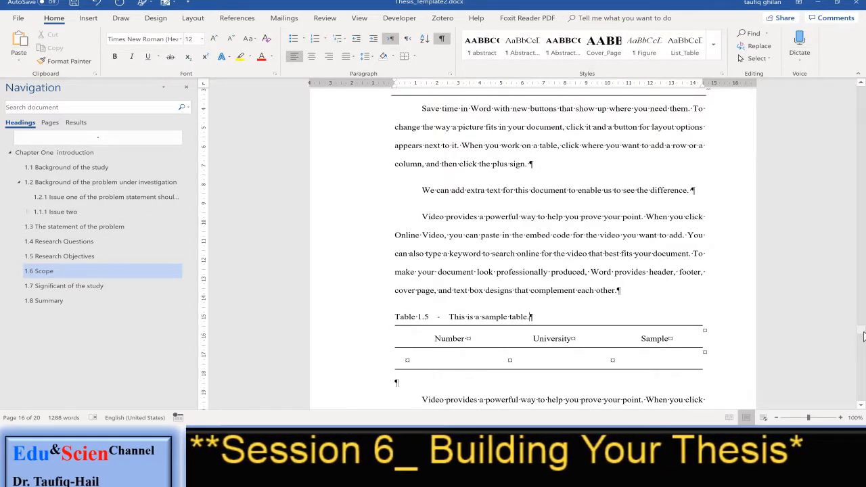
- Update the entire list of tables in the front matter to include the new Table 1.5 caption
drag(861, 335, 864, 153)
click(501, 155)
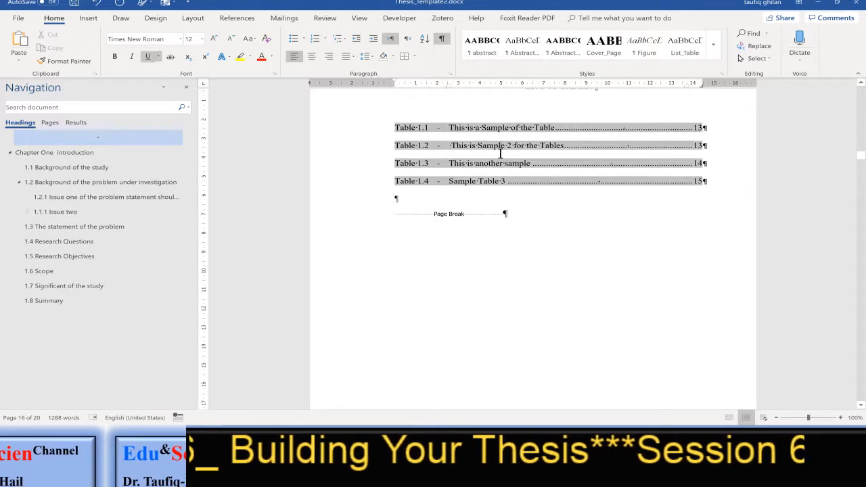
right_click(499, 157)
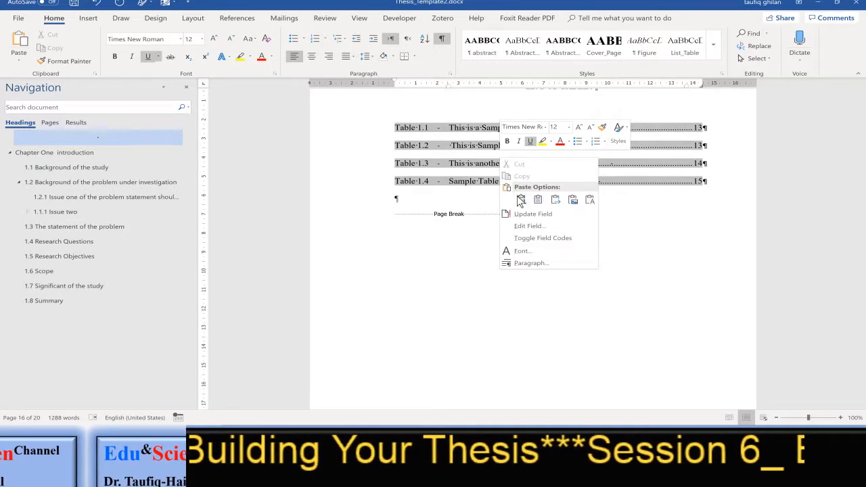
click(532, 216)
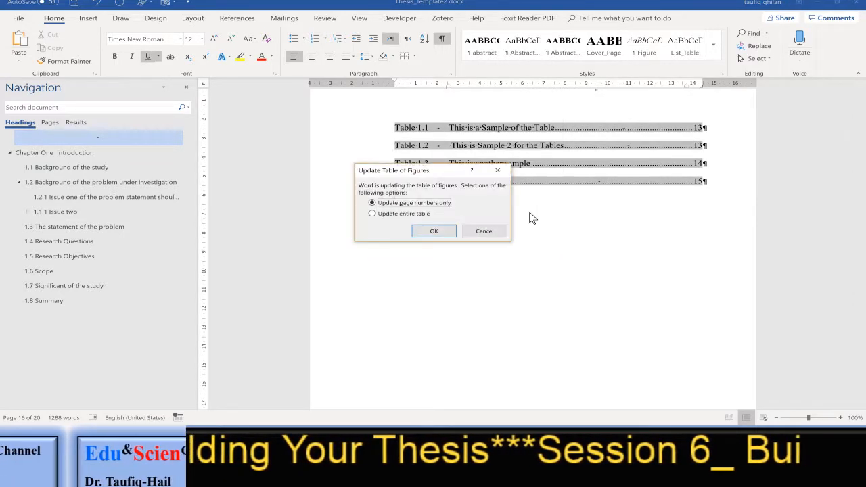
click(400, 214)
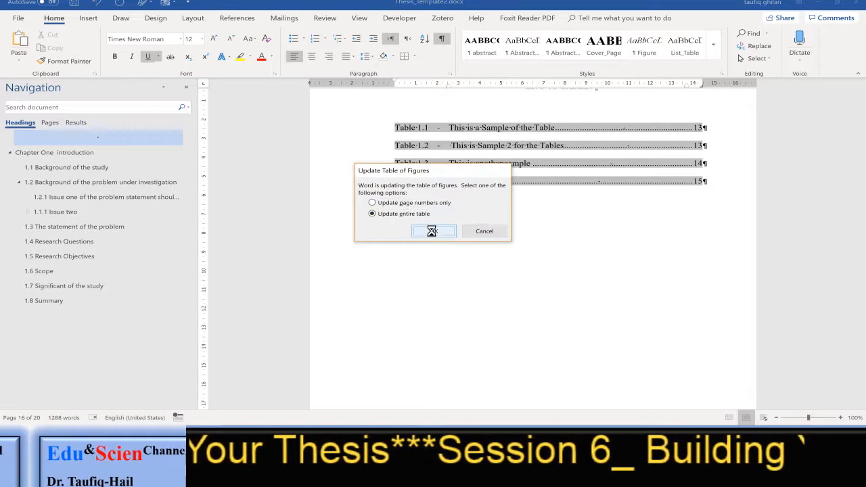
click(433, 232)
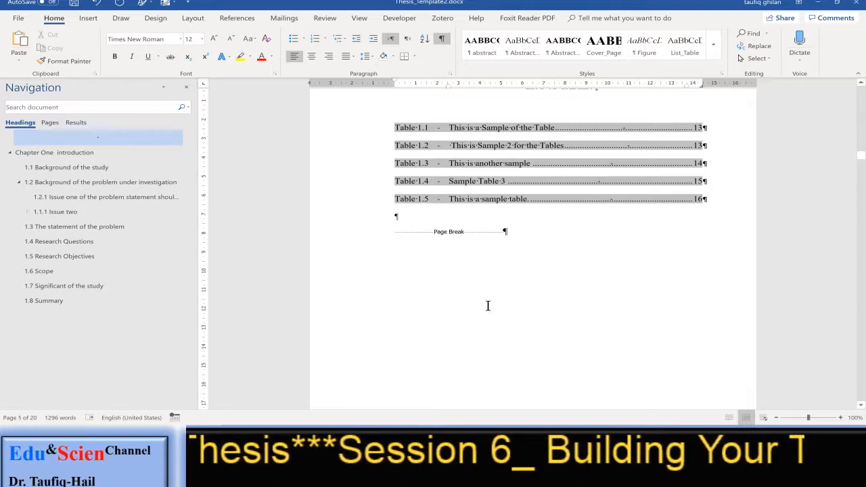
- Create a new style named Appendicies from the empty paragraph on the page after the references, and open its full formatting options
click(70, 300)
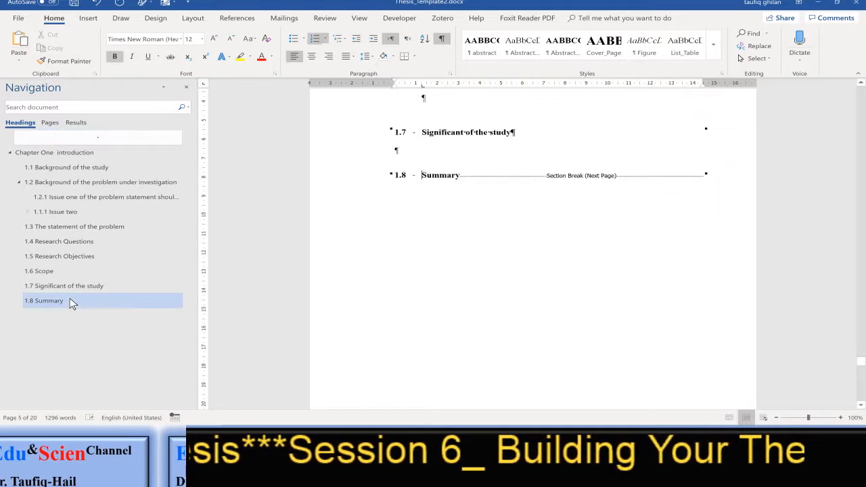
scroll(535, 308, down, 20)
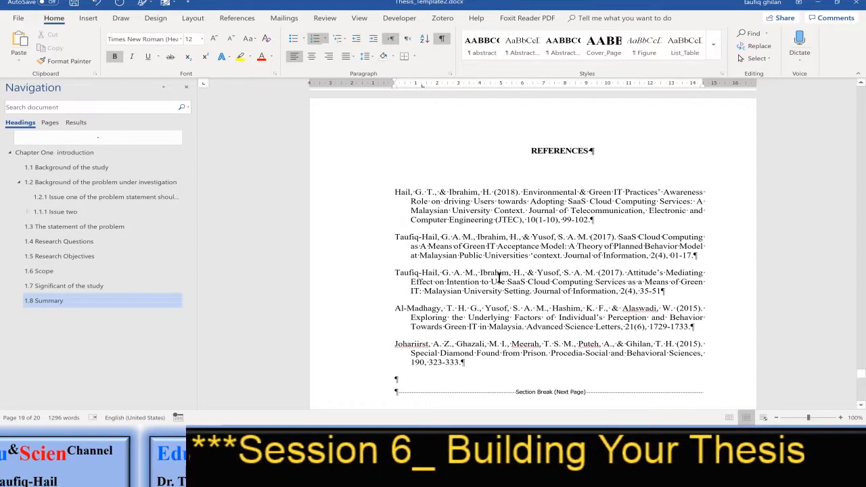
scroll(500, 277, down, 3)
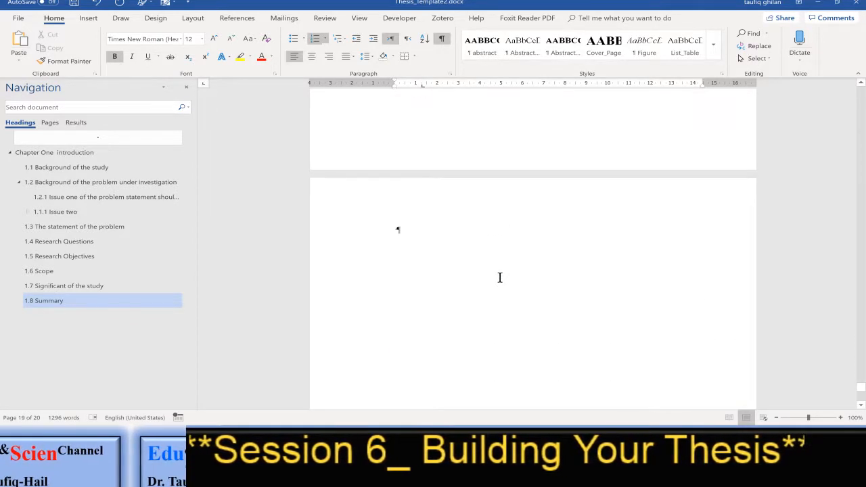
click(398, 229)
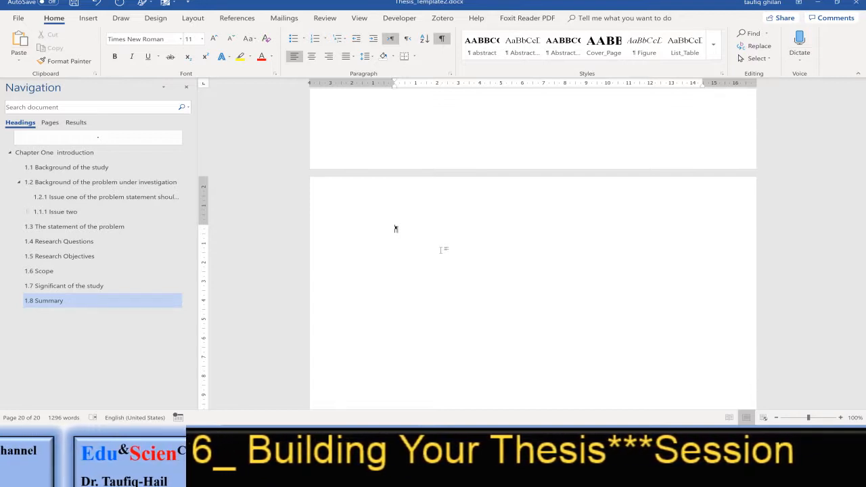
click(715, 59)
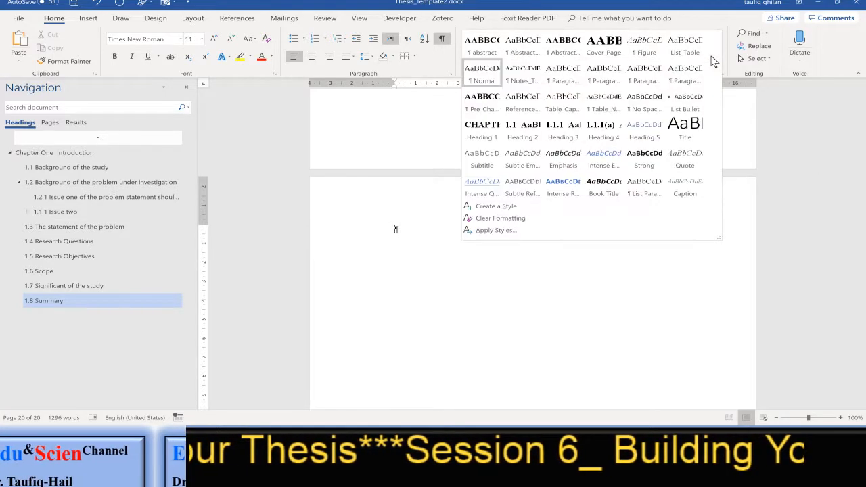
click(513, 209)
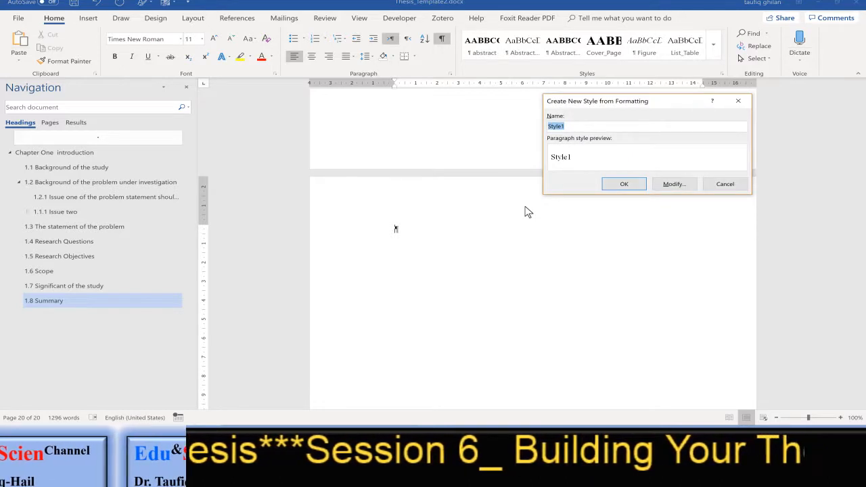
text(Appendicies)
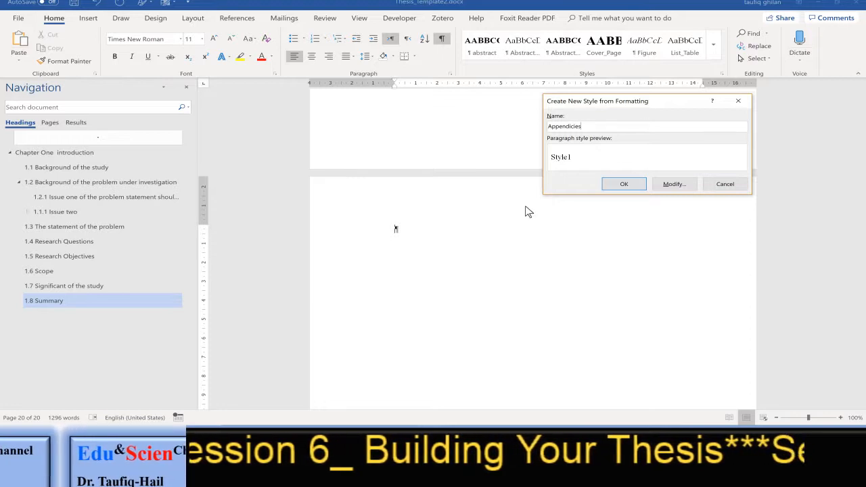
click(679, 185)
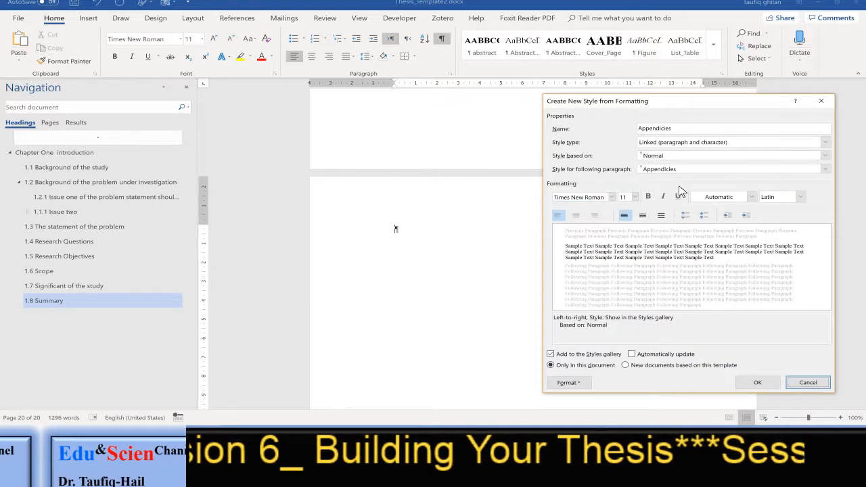
- Give the Appendicies style a 3.5 cm hanging indent and 12 pt spacing after the paragraph
click(566, 382)
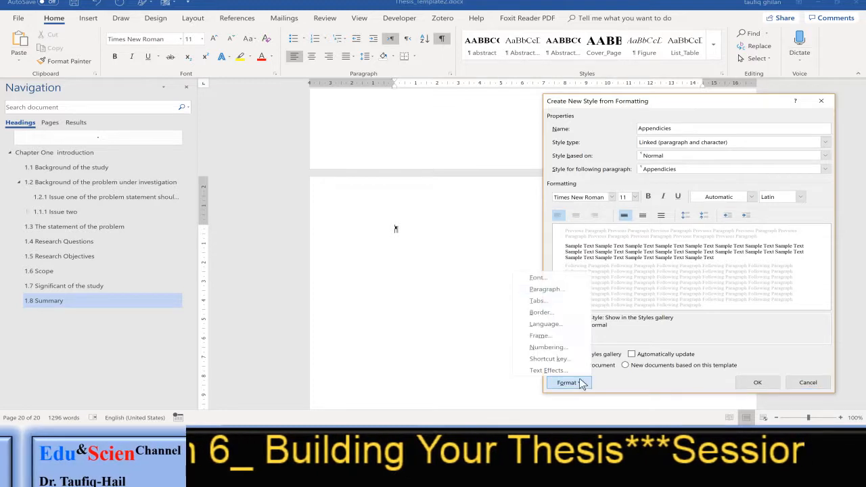
click(545, 289)
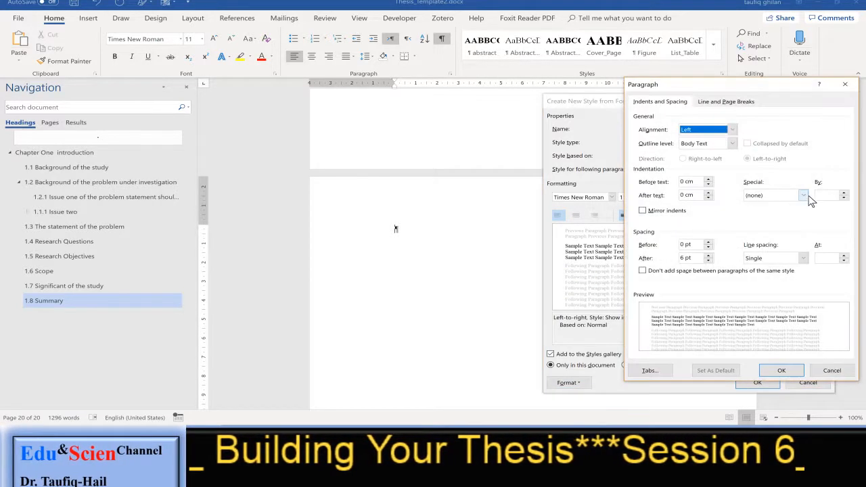
click(819, 193)
text(3.5)
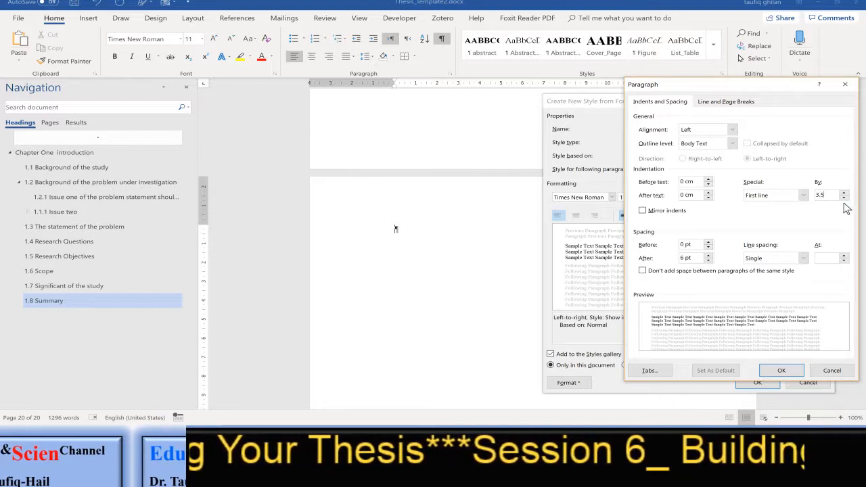
click(803, 196)
click(785, 222)
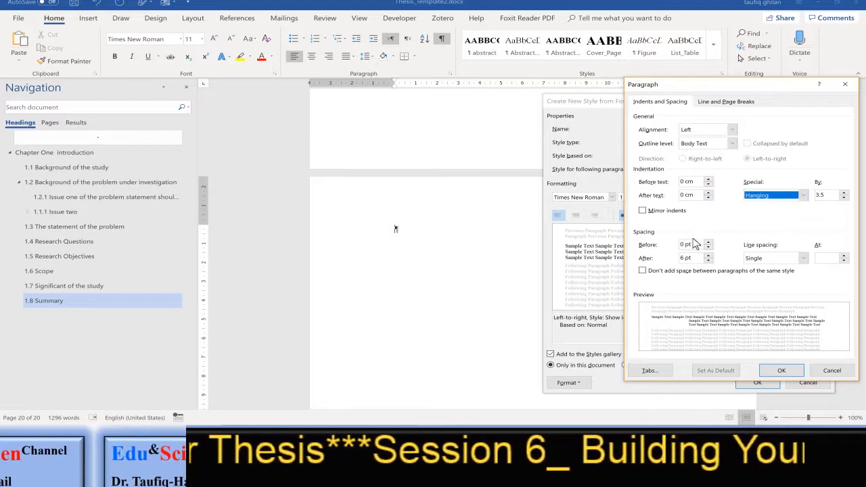
click(709, 255)
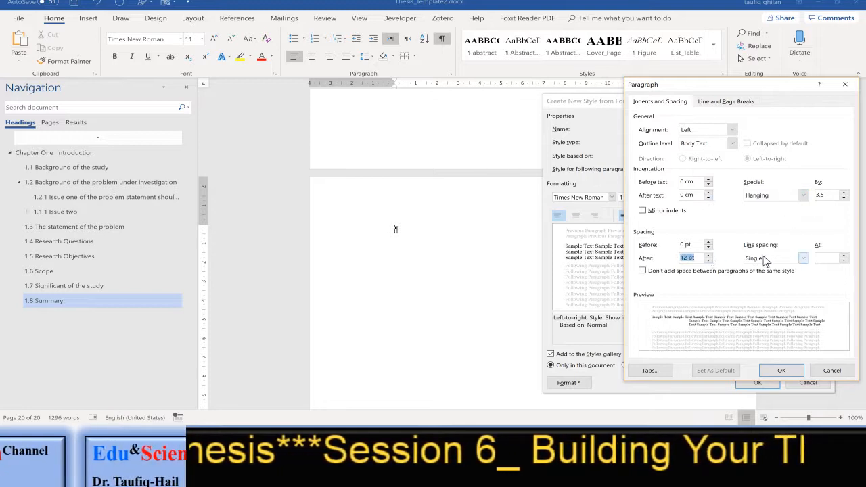
click(782, 371)
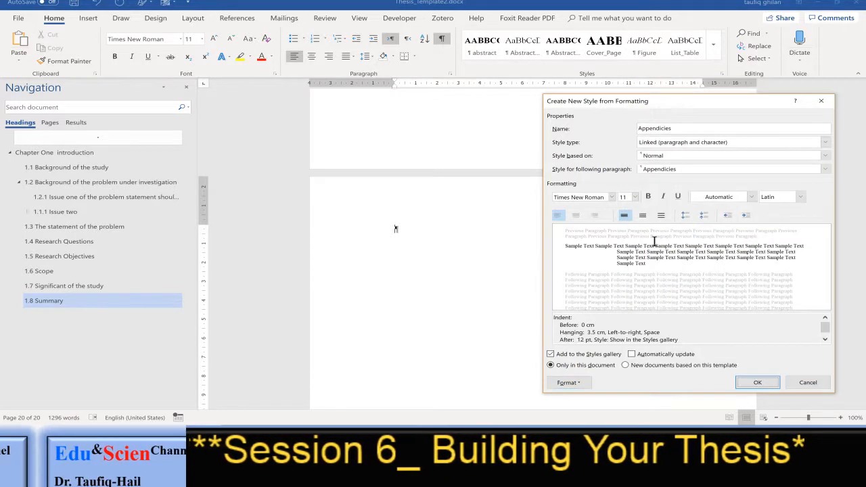
- Set the Appendicies style's font to size 12 in all caps, and save the style
click(635, 197)
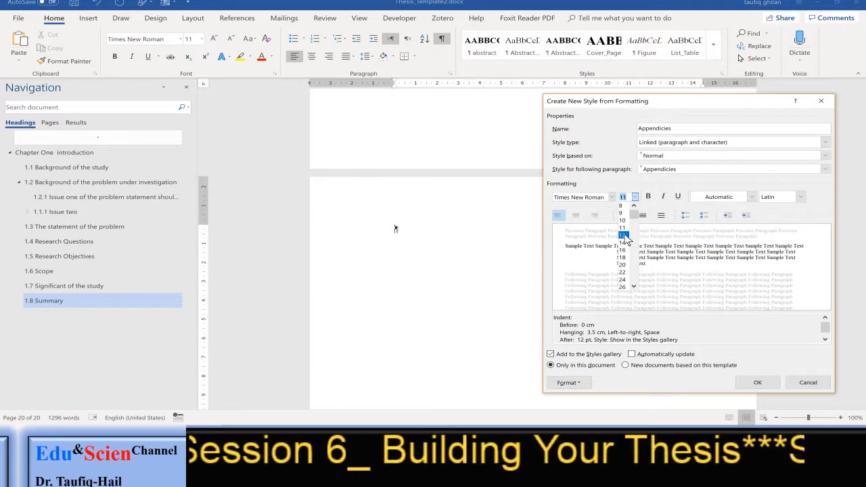
click(624, 235)
click(580, 383)
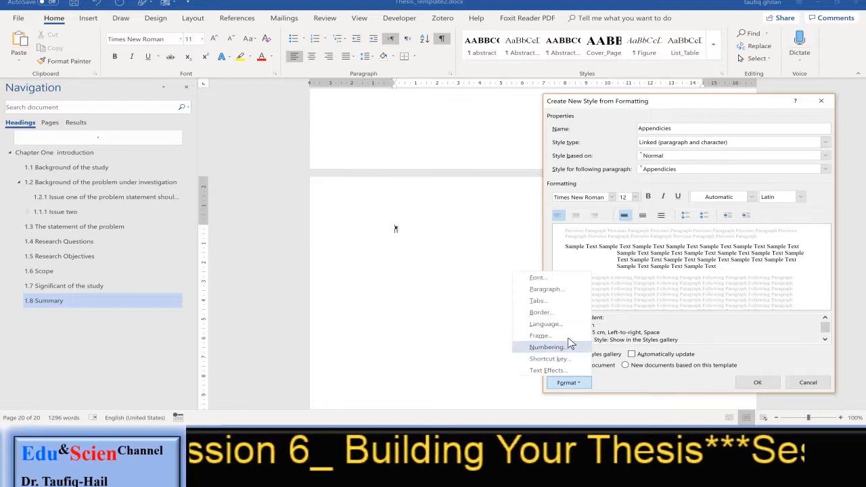
click(549, 278)
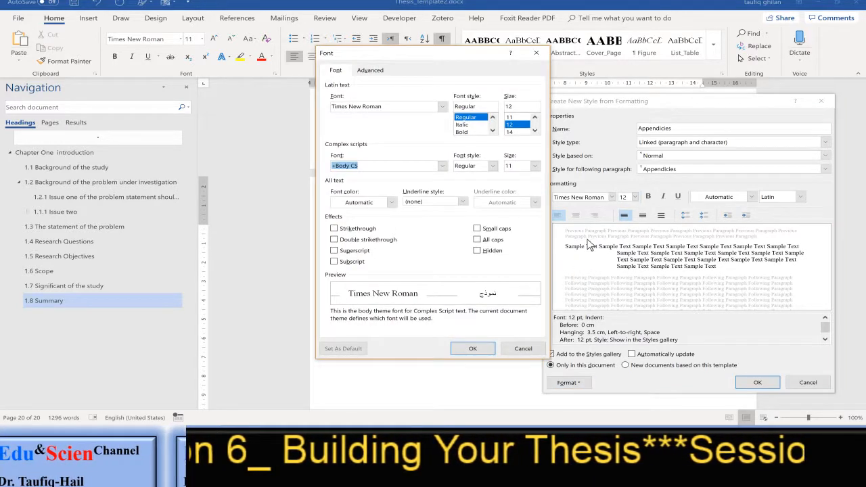
click(494, 241)
click(473, 349)
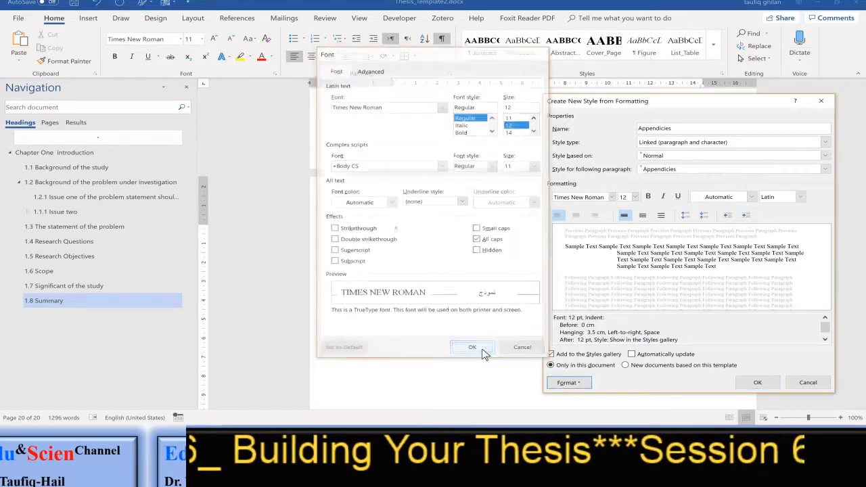
click(757, 382)
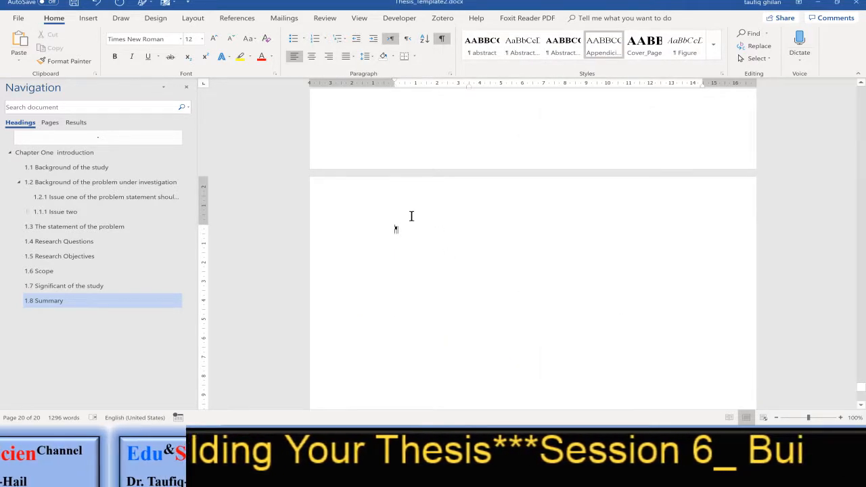
- Create a new caption label named APPENDIX for the empty paragraph on the last page
click(236, 19)
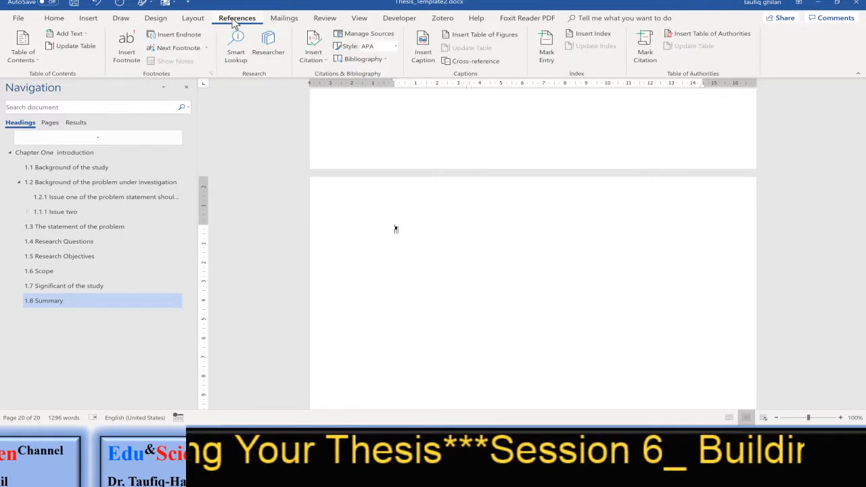
click(423, 51)
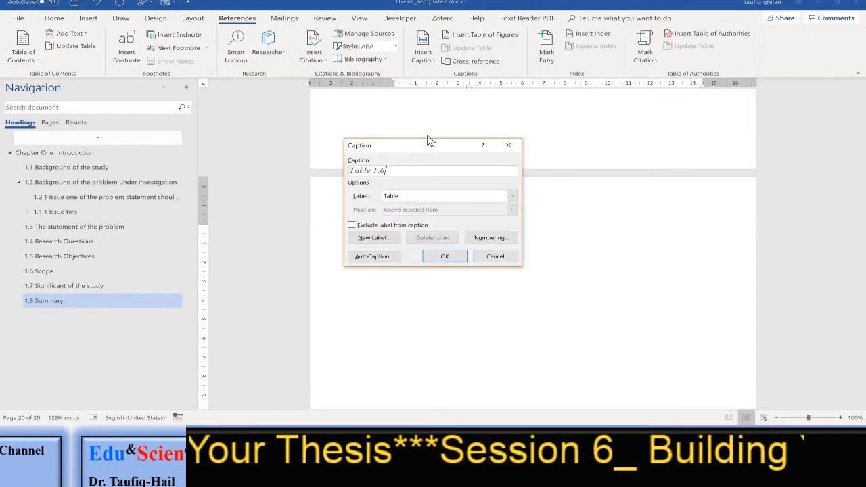
click(373, 238)
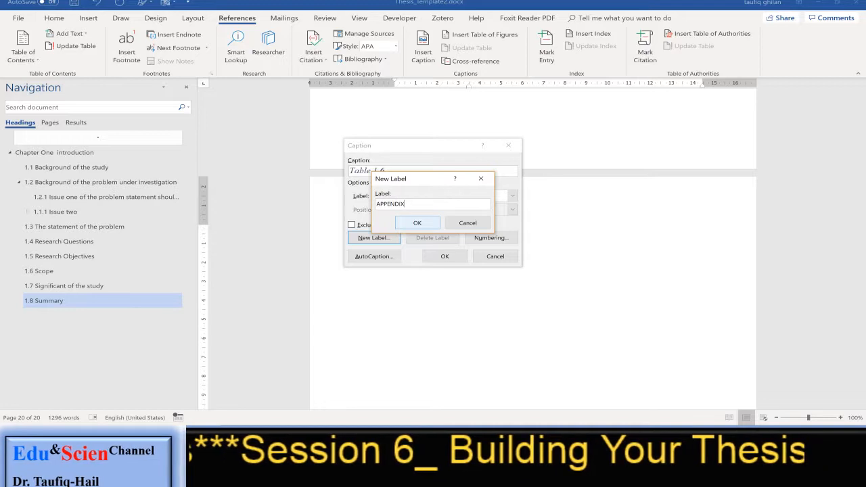
click(418, 223)
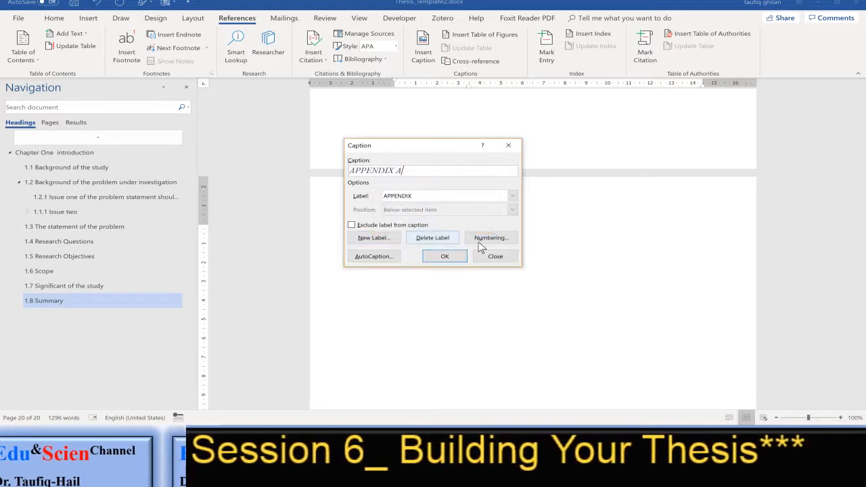
- Insert the APPENDIX caption with A, B, C numbering on the last page and apply the Appendicies style to it
click(492, 240)
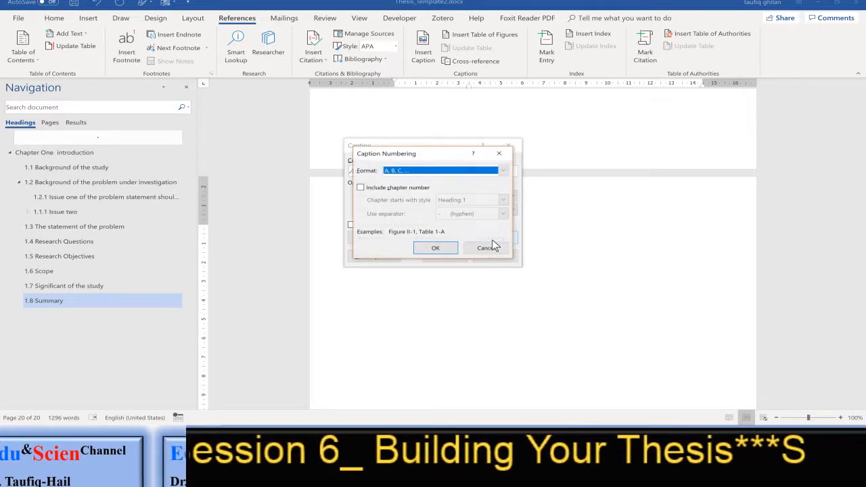
click(430, 170)
click(430, 170)
click(436, 249)
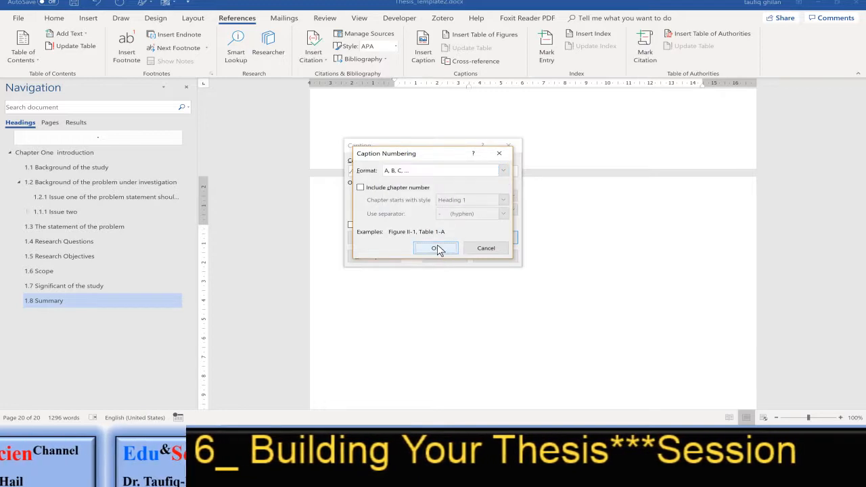
click(444, 257)
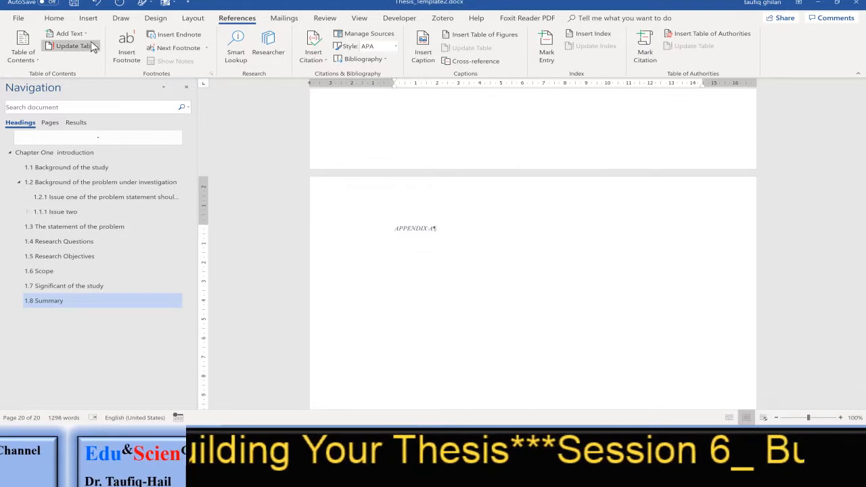
click(54, 18)
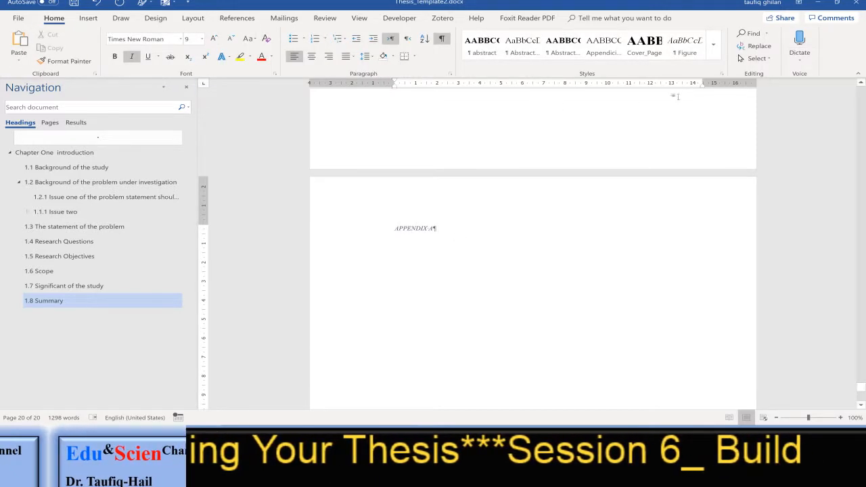
click(600, 48)
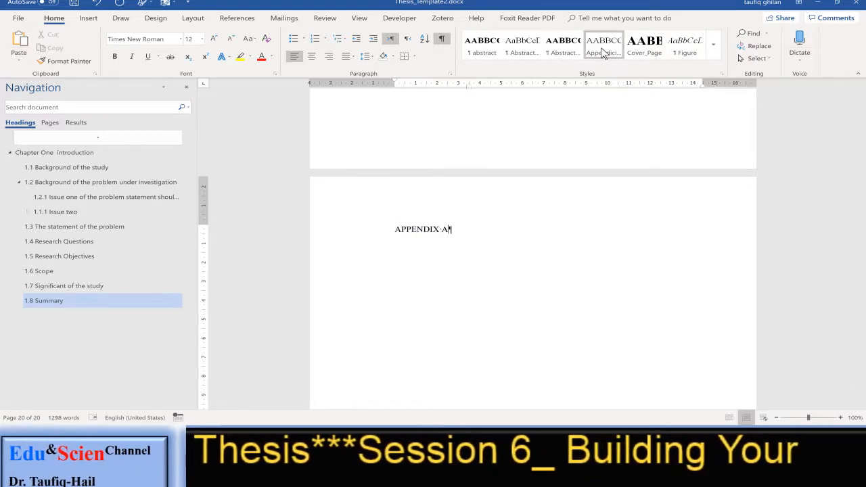
- Modify the Appendicies style so its text is centered and bold
right_click(601, 47)
click(626, 67)
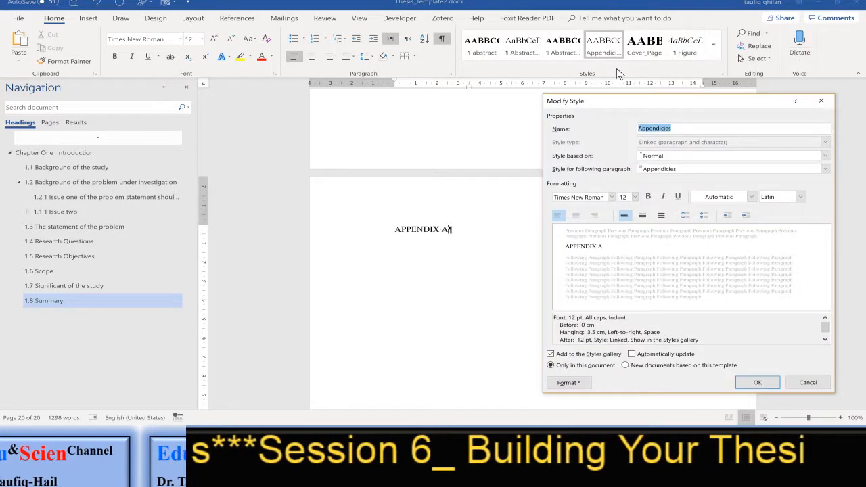
click(576, 215)
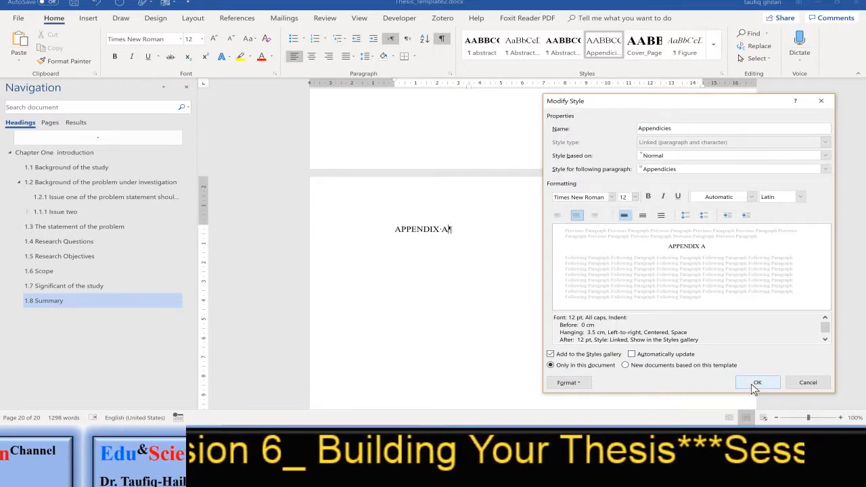
click(753, 385)
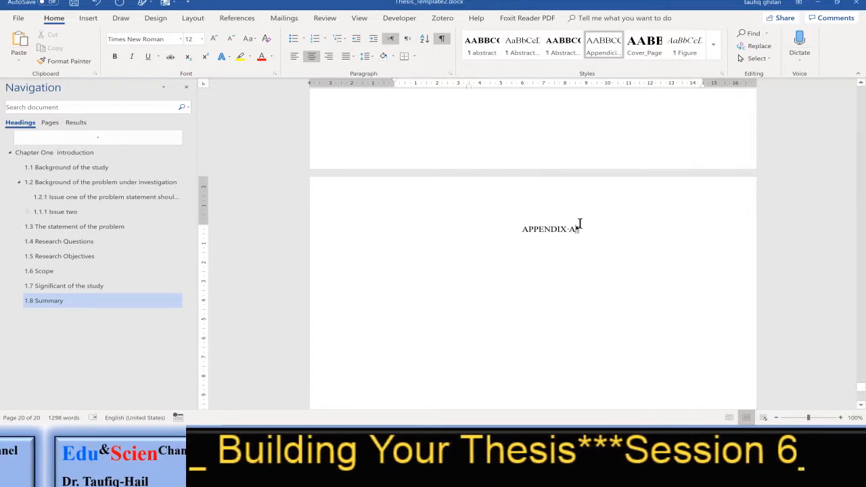
right_click(603, 49)
click(621, 68)
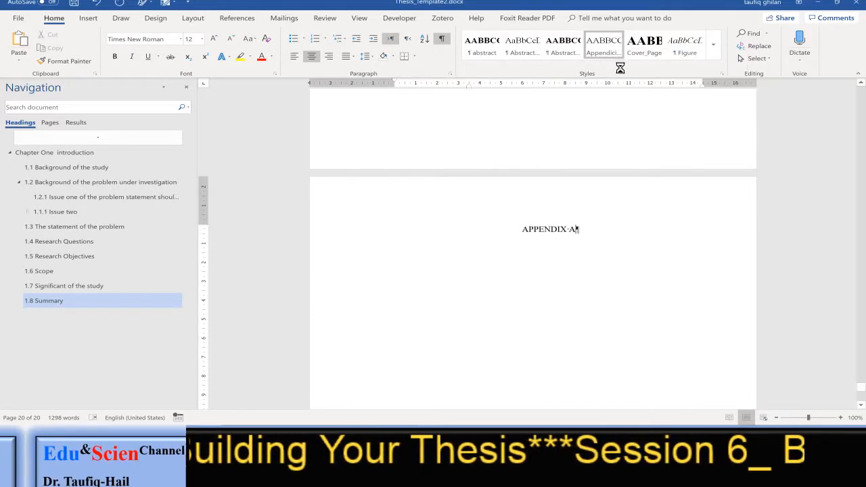
click(648, 196)
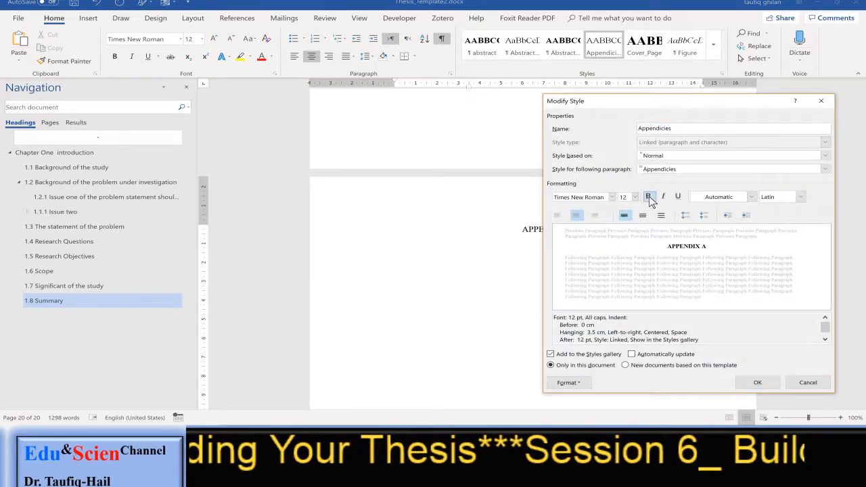
click(758, 383)
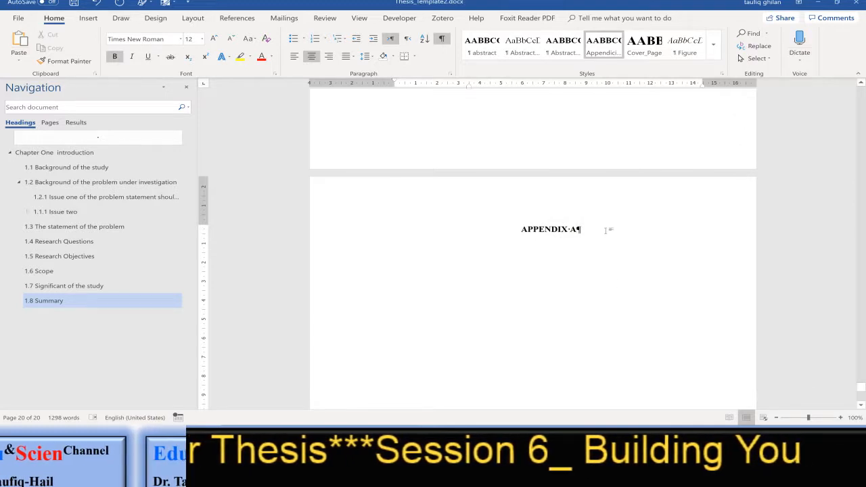
- Complete the Appendix A caption with a colon, a tab and the title "THIS IS APPENDIX SAMPLE"
text(:)
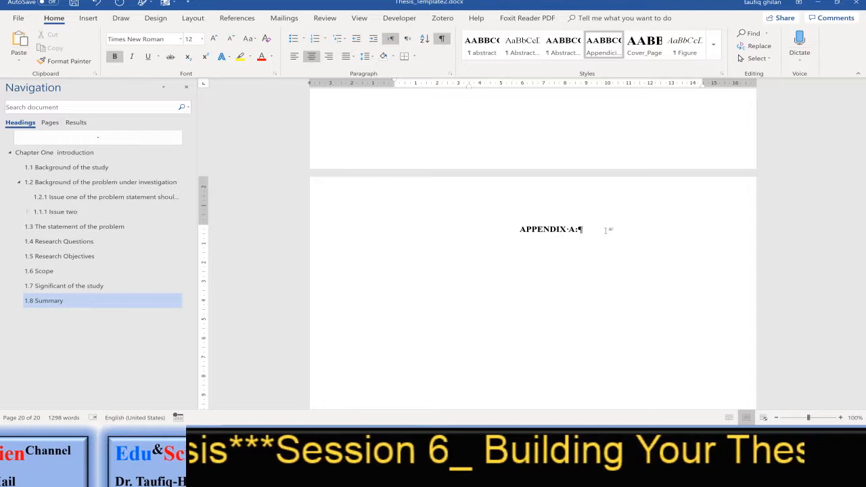
key(Tab)
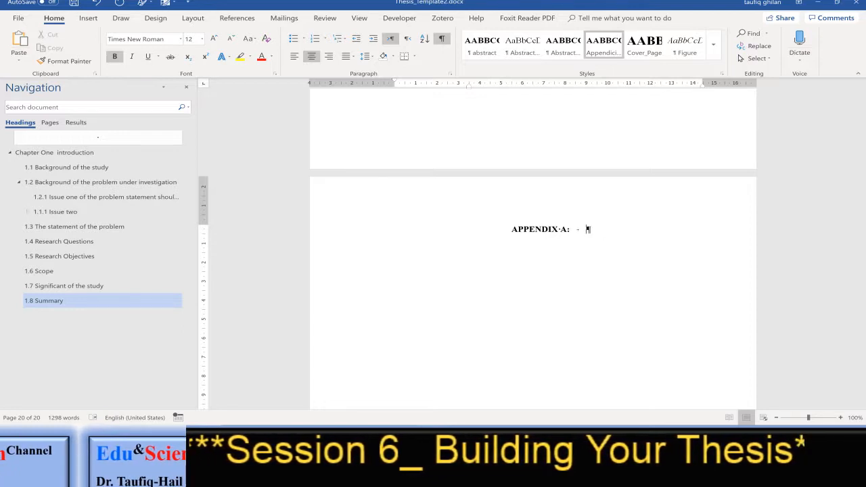
text(THI)
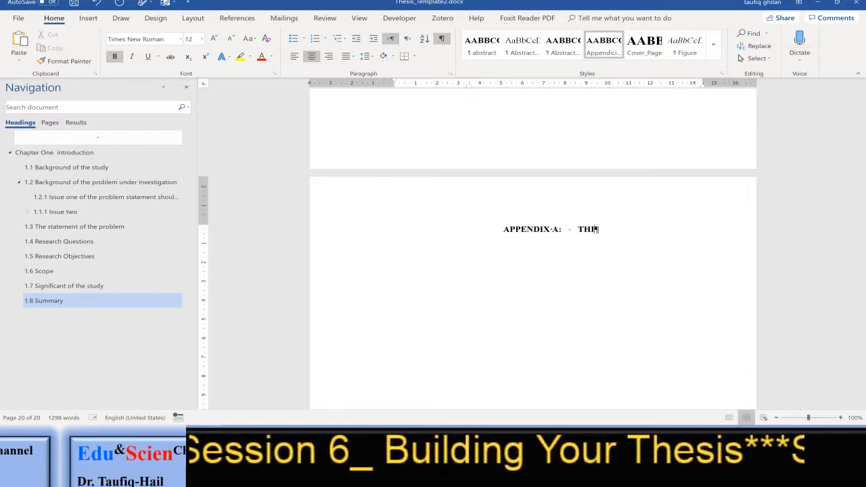
text(S IS APPENDI)
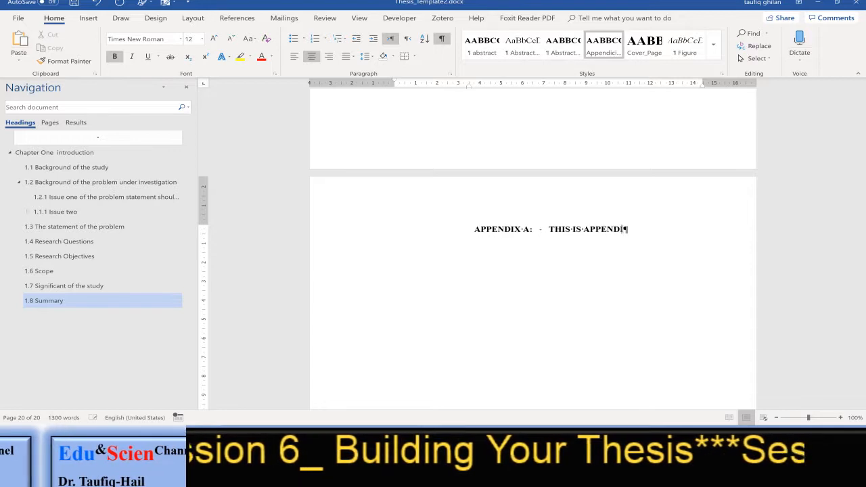
text(X SAMPLE)
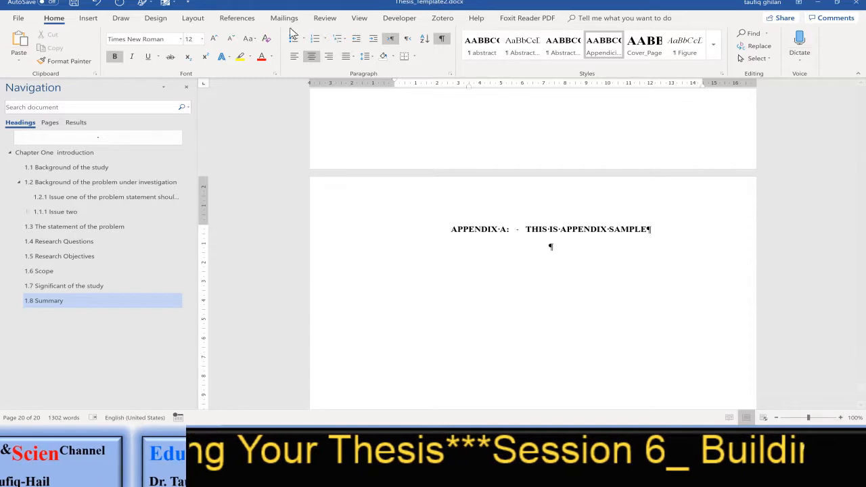
- Insert a second APPENDIX caption, lettered B, below the first one and apply the Appendicies style to it
click(241, 23)
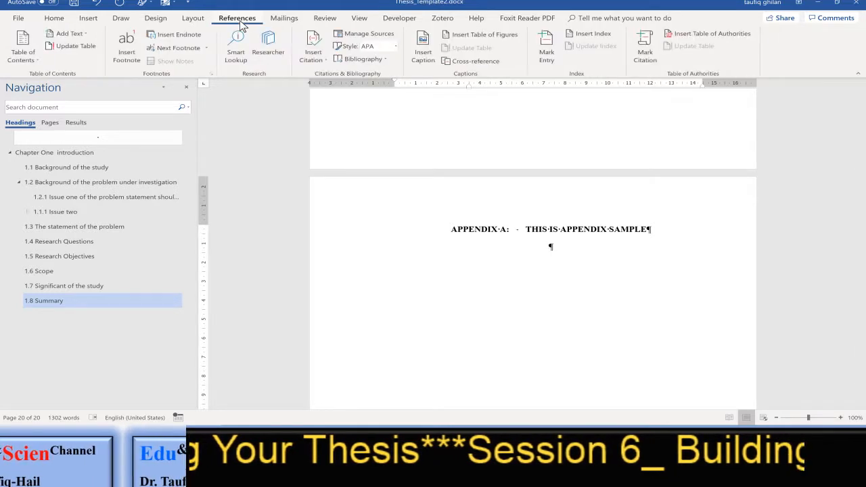
click(423, 51)
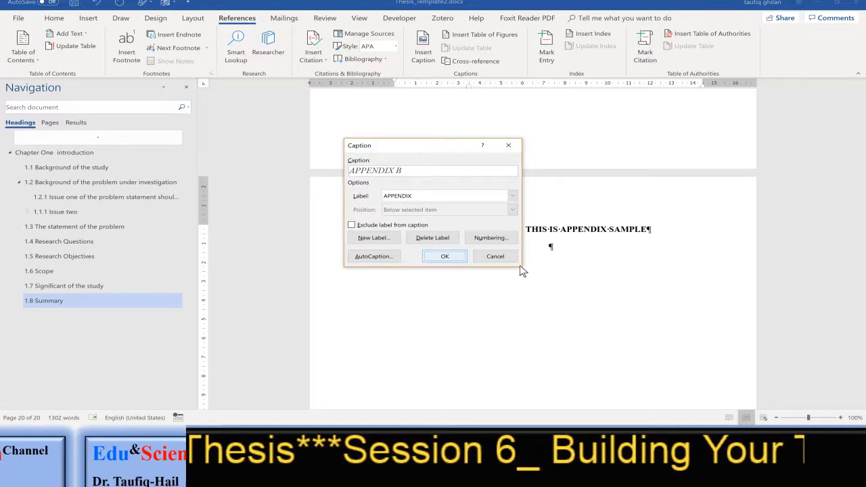
key(Return)
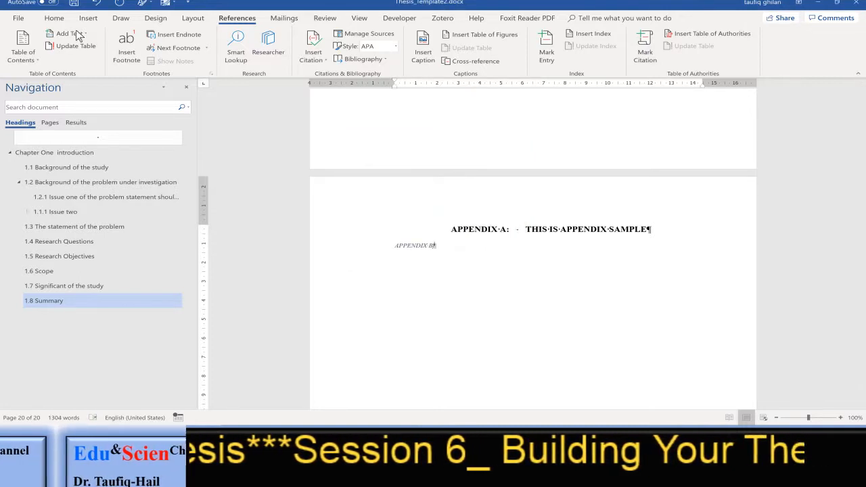
click(53, 18)
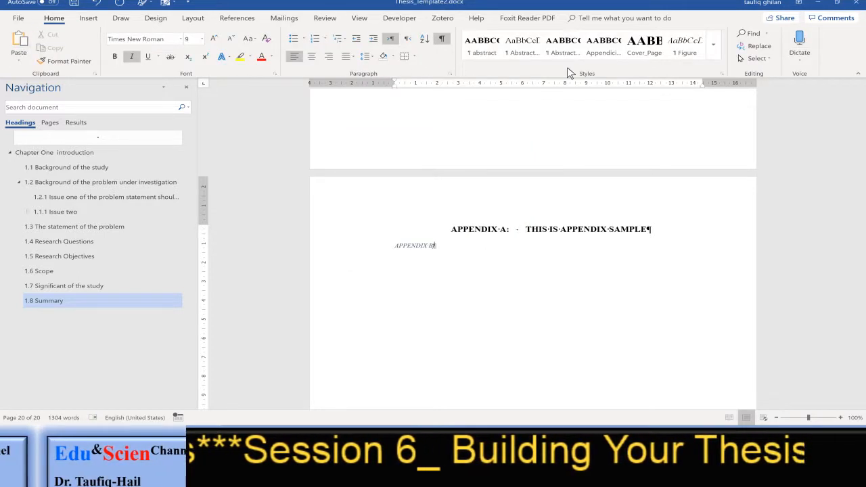
click(602, 47)
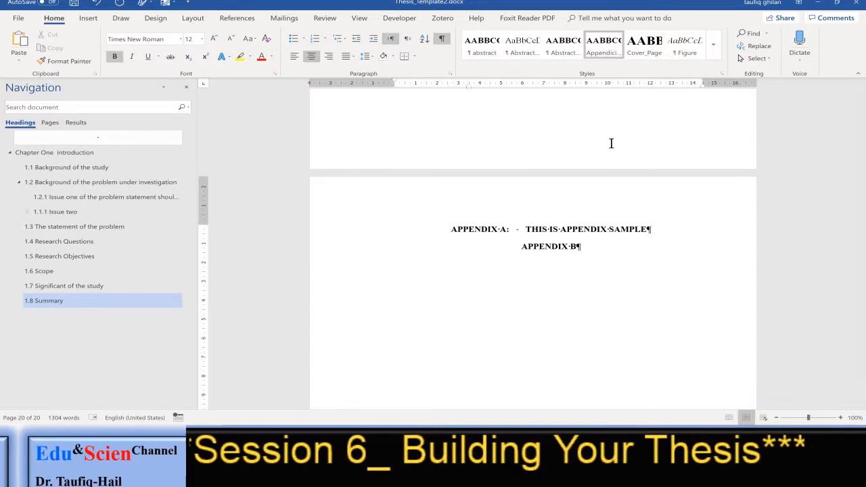
- Complete the Appendix B caption with a colon, a tab and the title "THIS IS THE SECOND SAMPLE"
text(:)
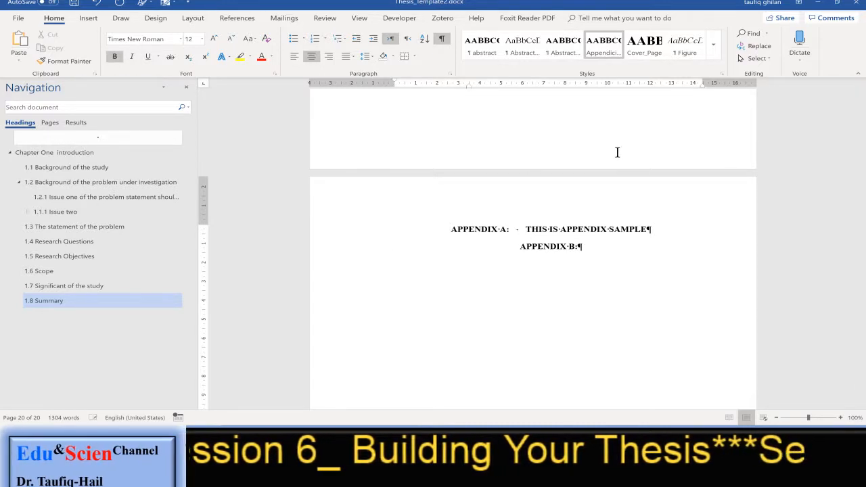
key(Tab)
text(THIS IS)
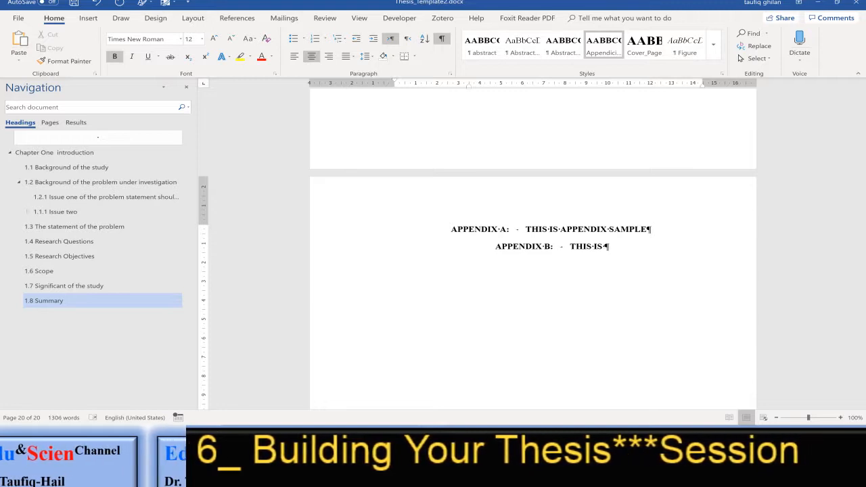
text( THE S)
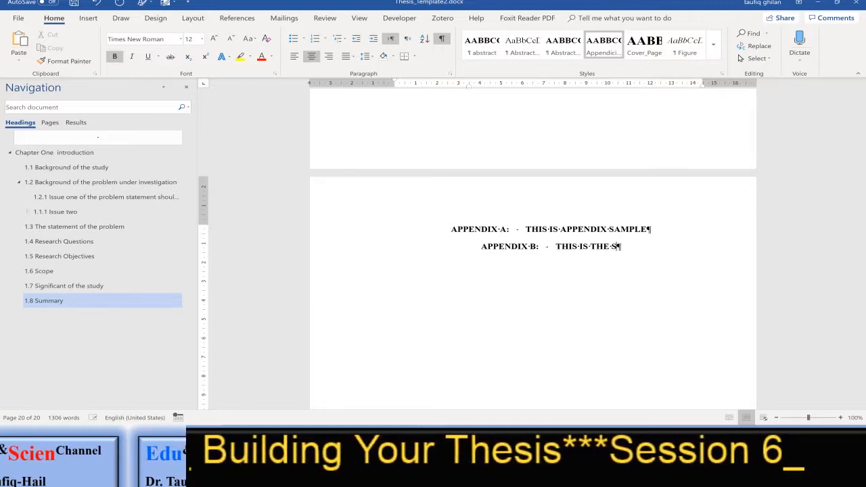
text(ECOND)
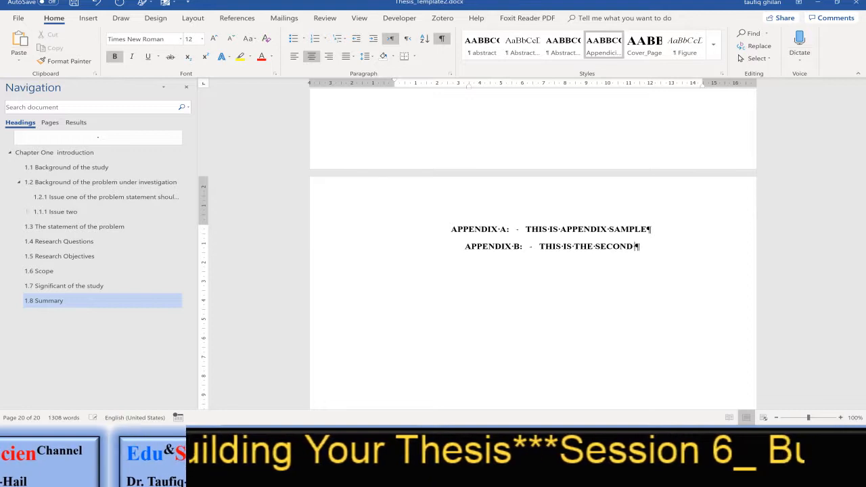
text( SAMPLE)
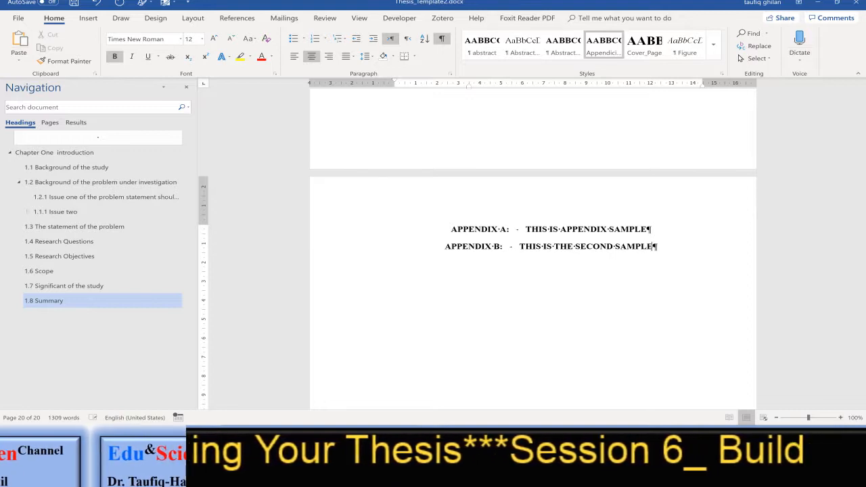
- Add four empty paragraphs between the Appendix A and Appendix B captions
click(658, 229)
key(Return)
key(Return)
key(Return)
key(Return)
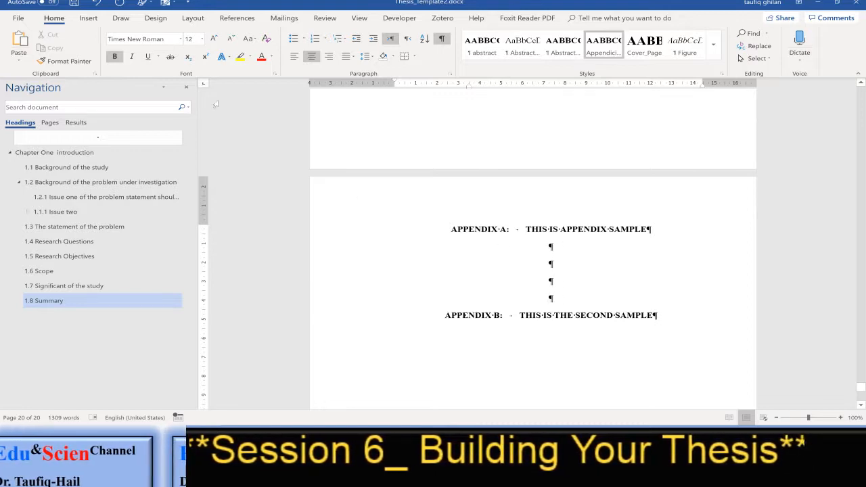
- Insert a page break before the Appendix B caption and remove the empty paragraph above it on the new page
click(193, 18)
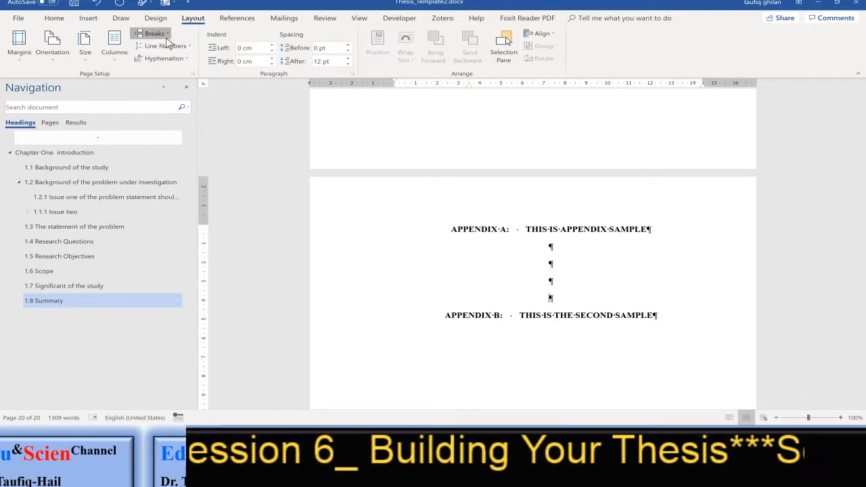
click(166, 38)
click(174, 63)
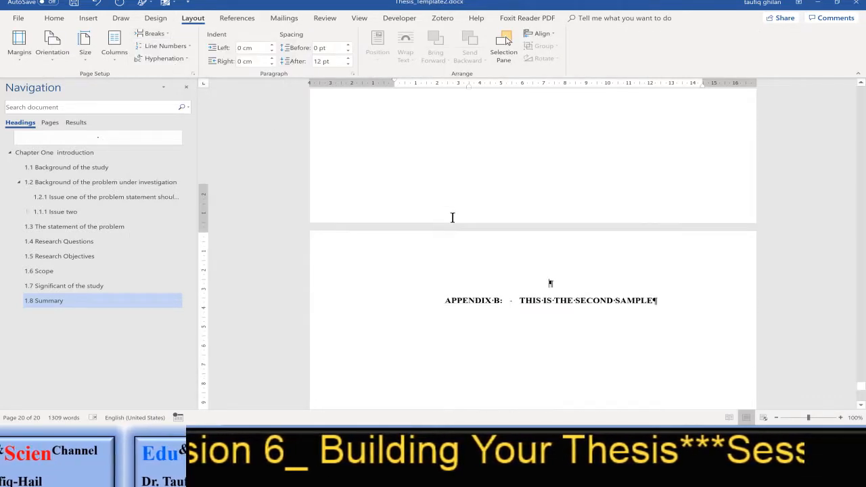
scroll(453, 218, down, 1)
key(Delete)
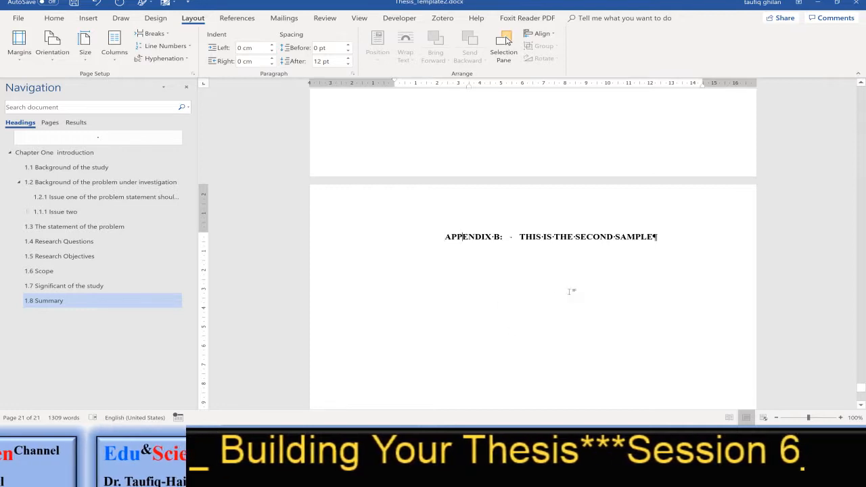
- Insert a page break before the LIST OF PLATES heading to open a new page ahead of it
scroll(545, 306, up, 1)
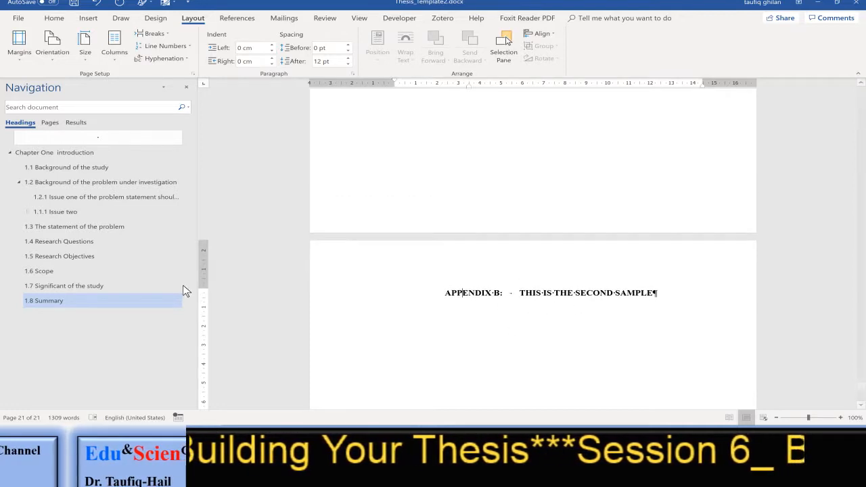
drag(862, 391, 862, 162)
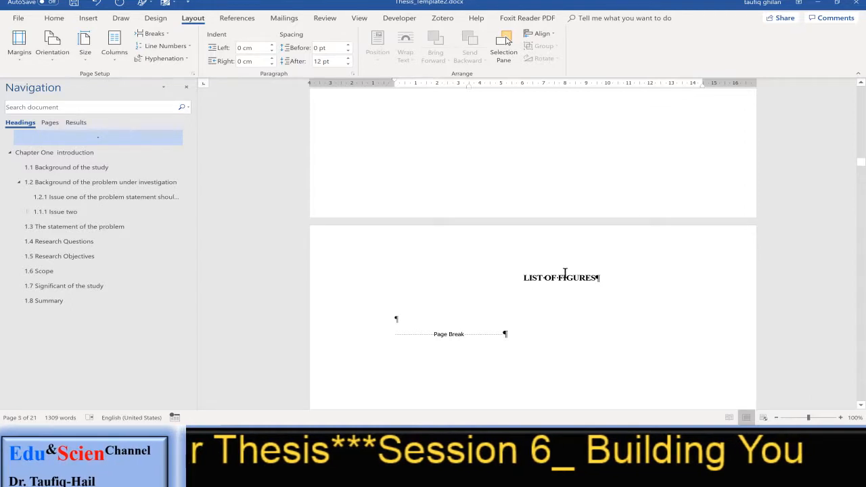
scroll(565, 272, up, 10)
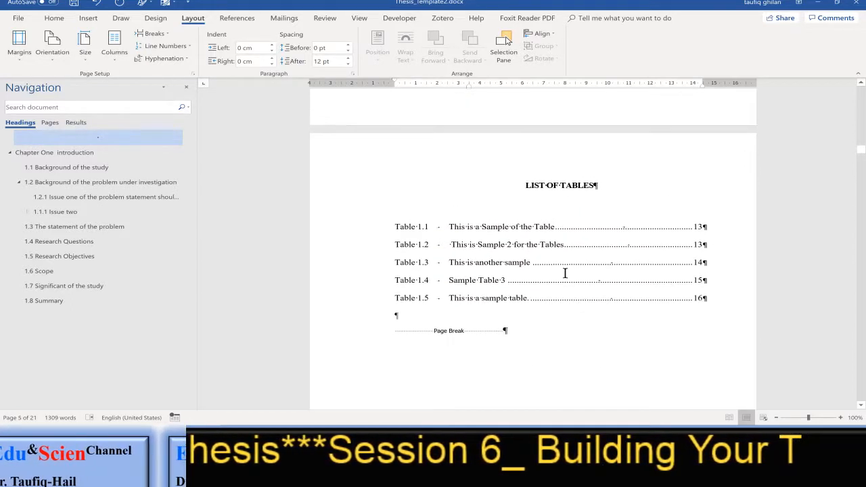
scroll(565, 273, down, 20)
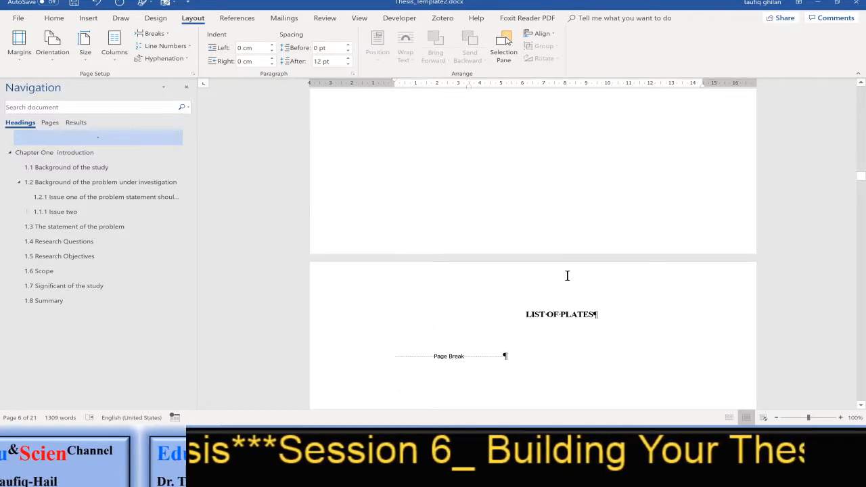
click(522, 316)
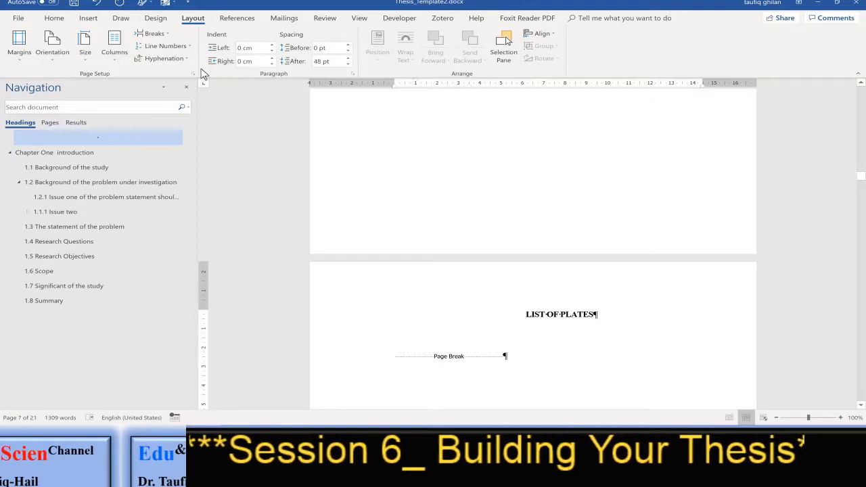
click(169, 35)
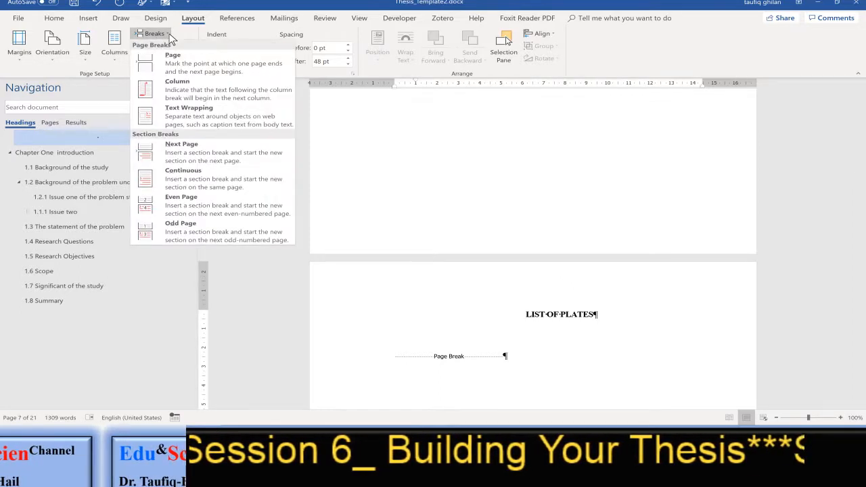
click(174, 62)
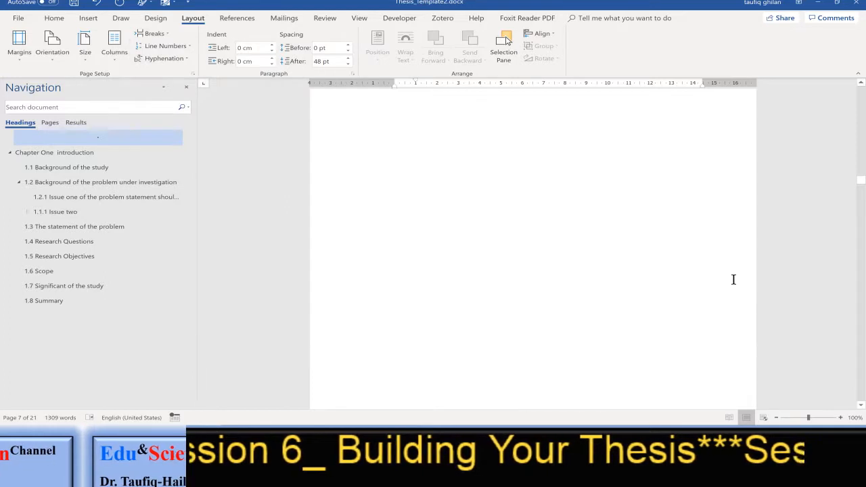
- Add the title "APPENDICIES" on its own line above the page break on the new page
scroll(734, 280, up, 3)
click(549, 228)
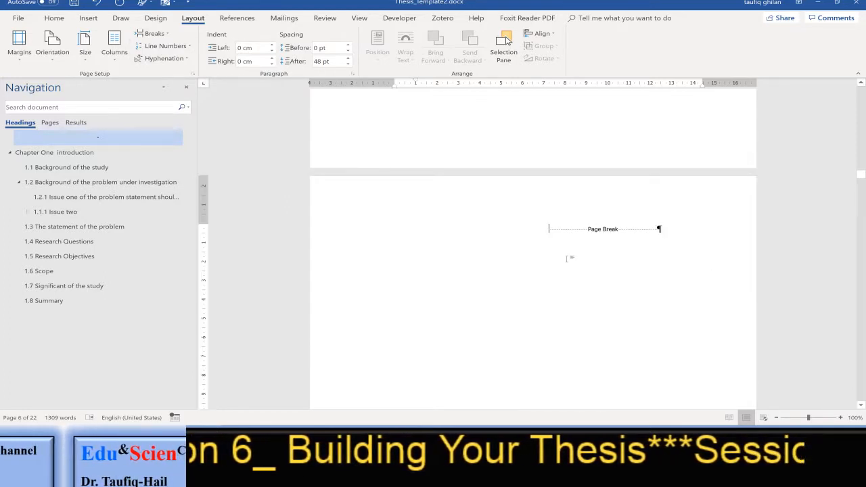
key(Return)
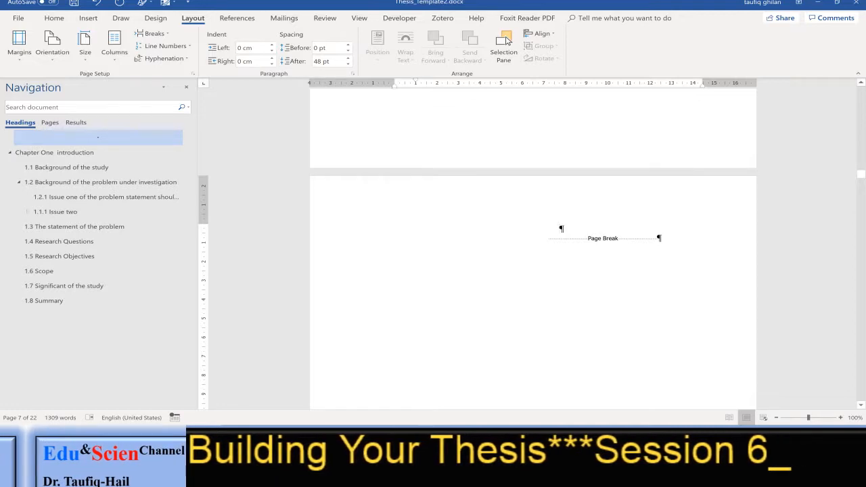
text(APPEND)
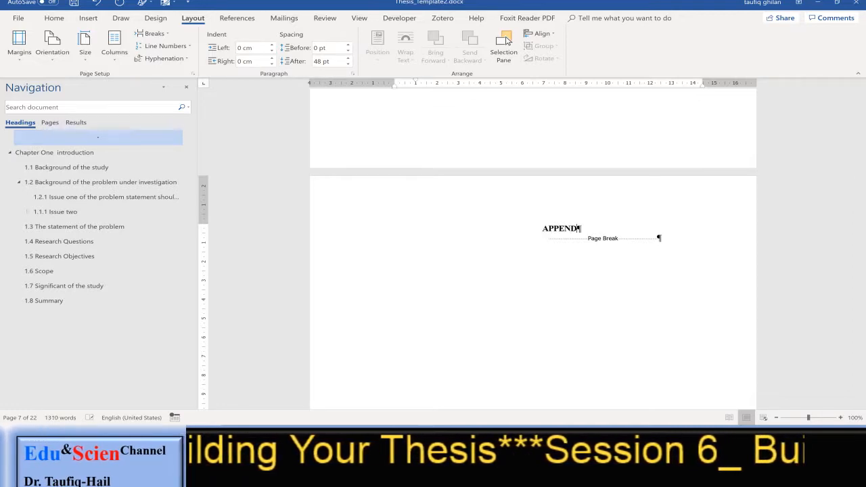
text(ICIES)
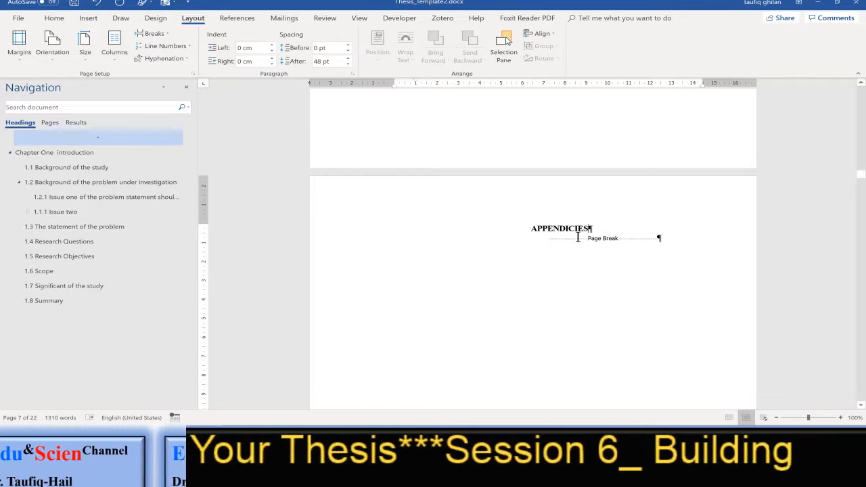
- Apply a paragraph style to the APPENDICIES title and add an empty paragraph below it
click(55, 17)
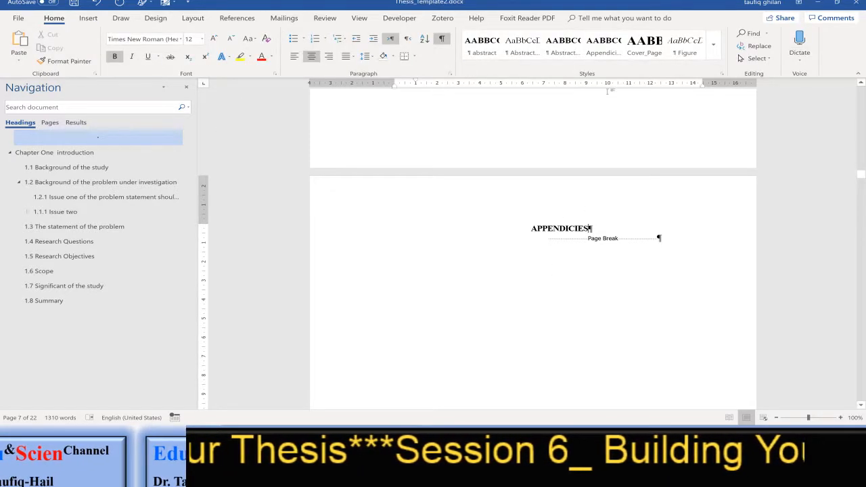
drag(527, 229, 595, 228)
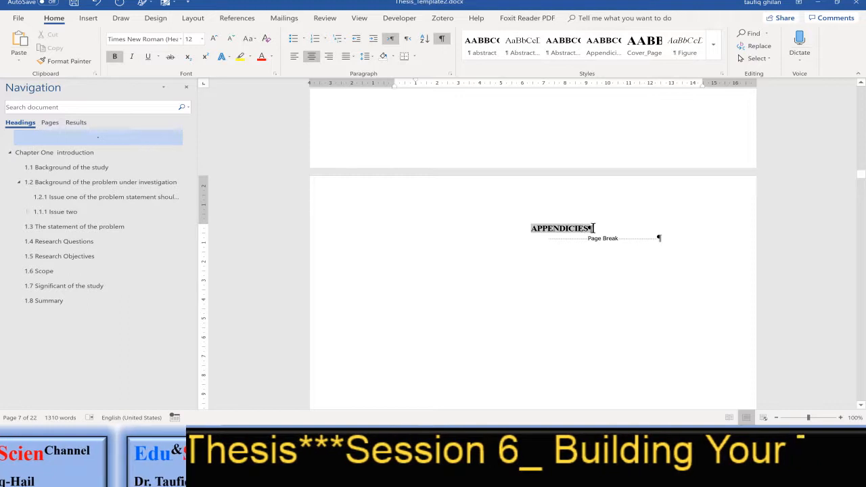
click(714, 43)
click(522, 99)
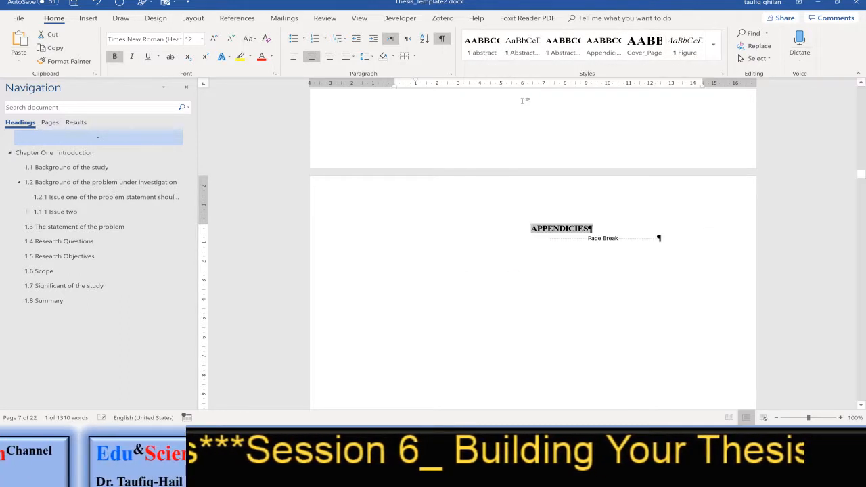
click(597, 236)
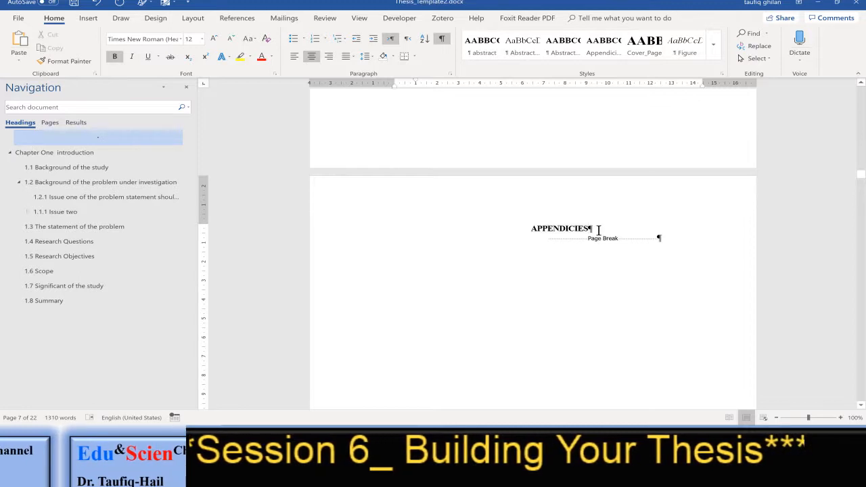
key(Return)
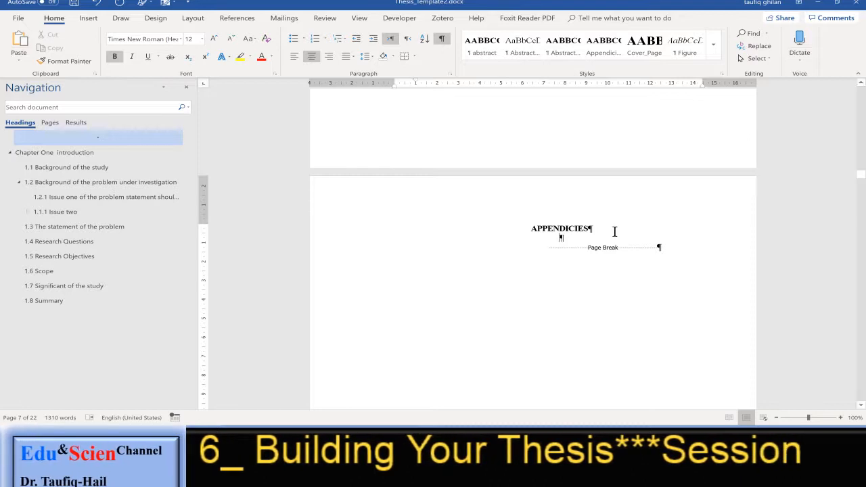
- Insert a table of figures for the APPENDIX caption label below the APPENDICIES title, checking the Table of Figures style's paragraph indents before confirming
click(237, 19)
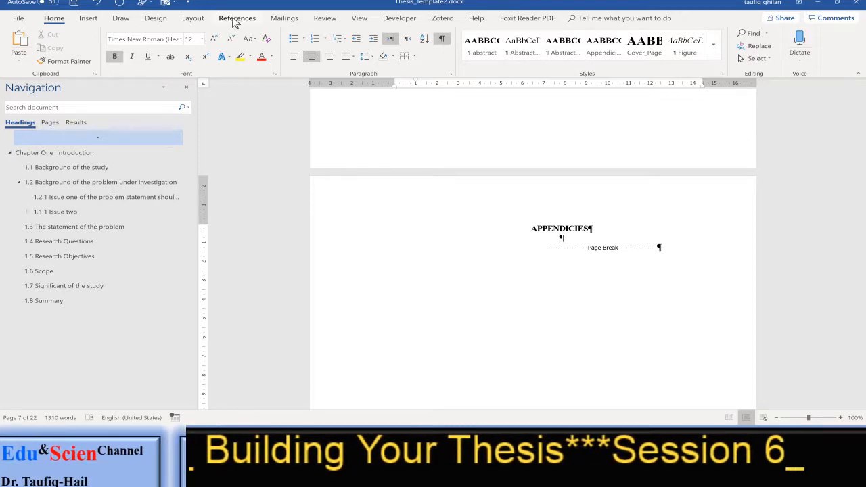
click(477, 34)
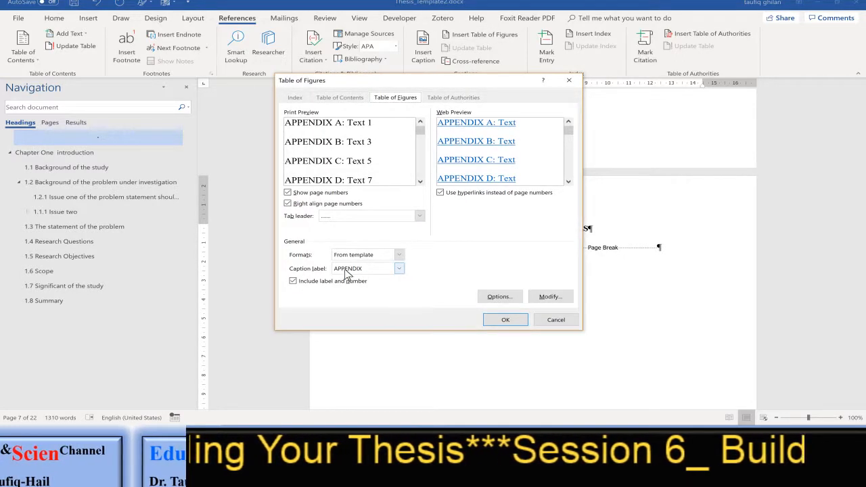
click(545, 298)
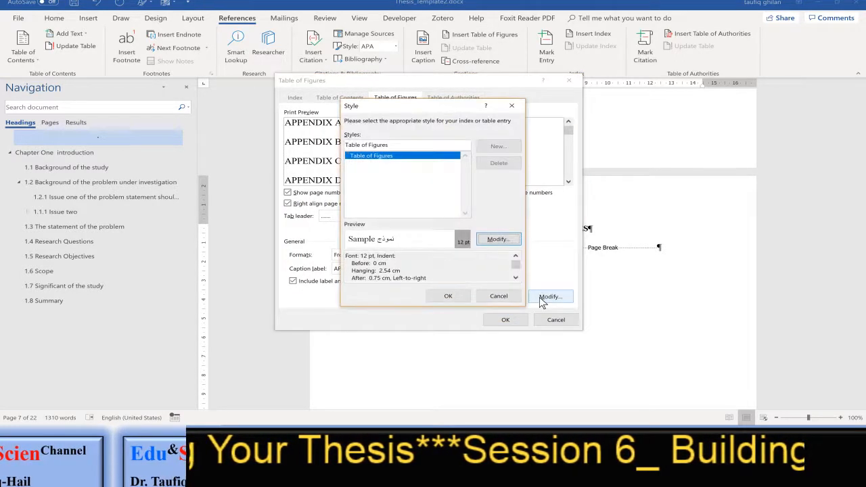
click(498, 242)
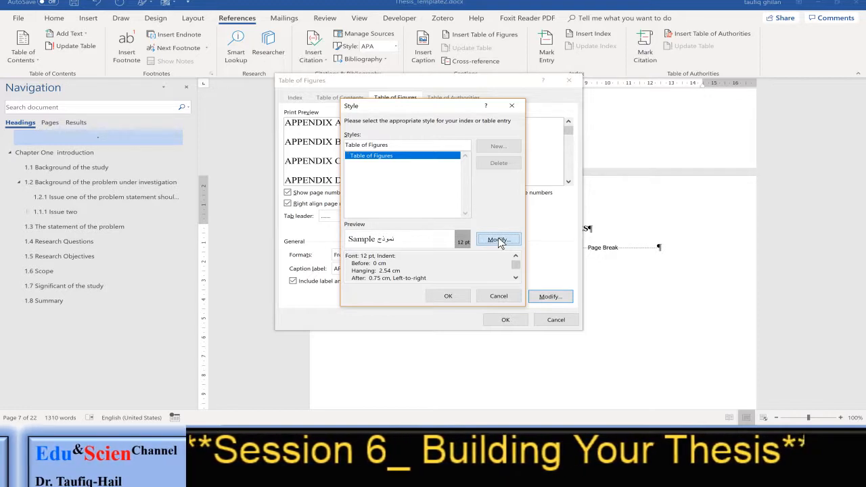
click(498, 240)
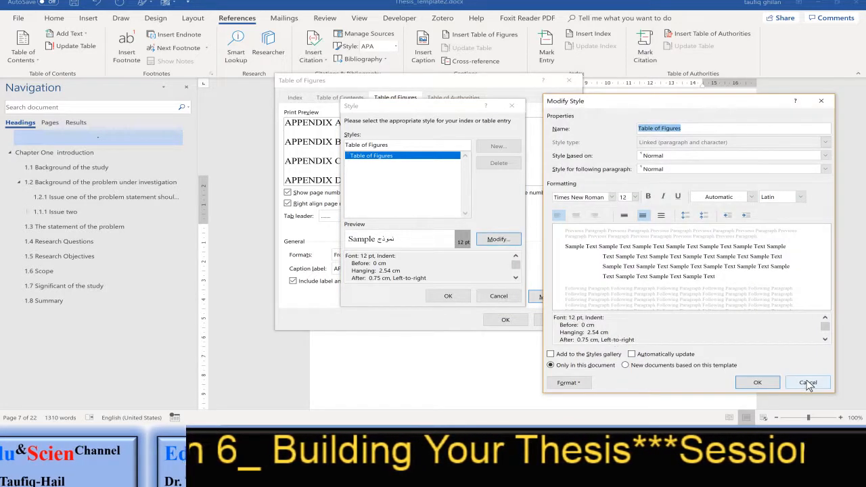
click(579, 383)
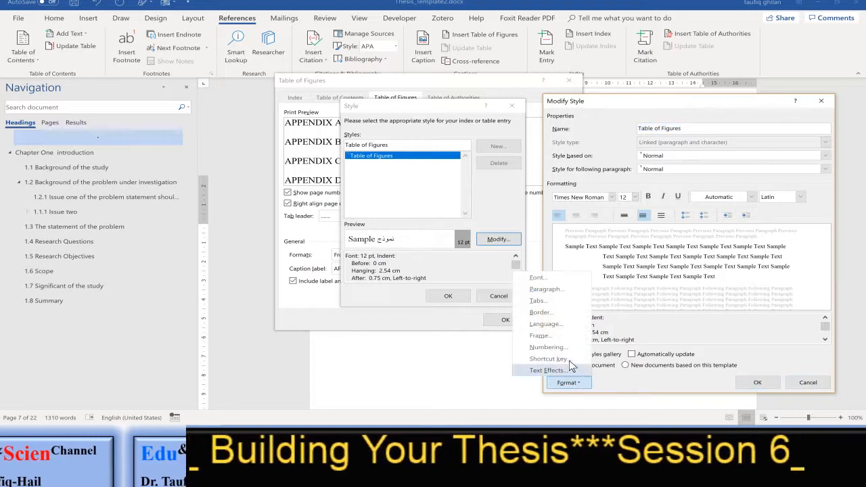
click(546, 289)
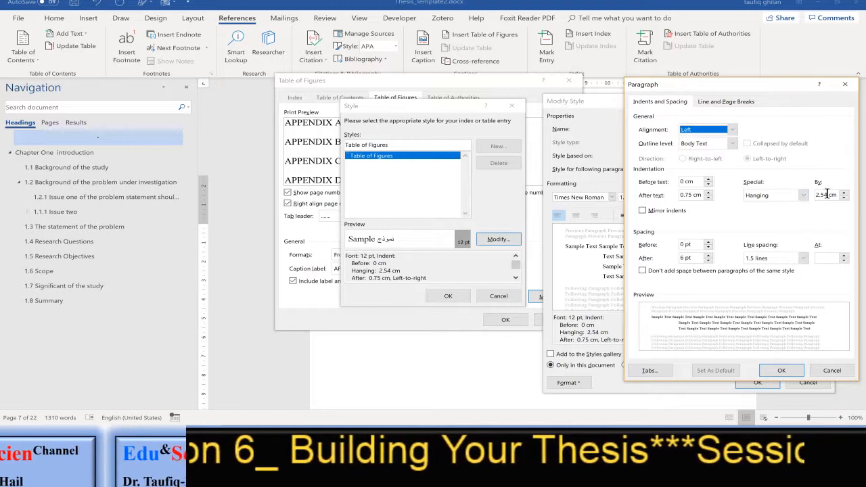
double_click(826, 194)
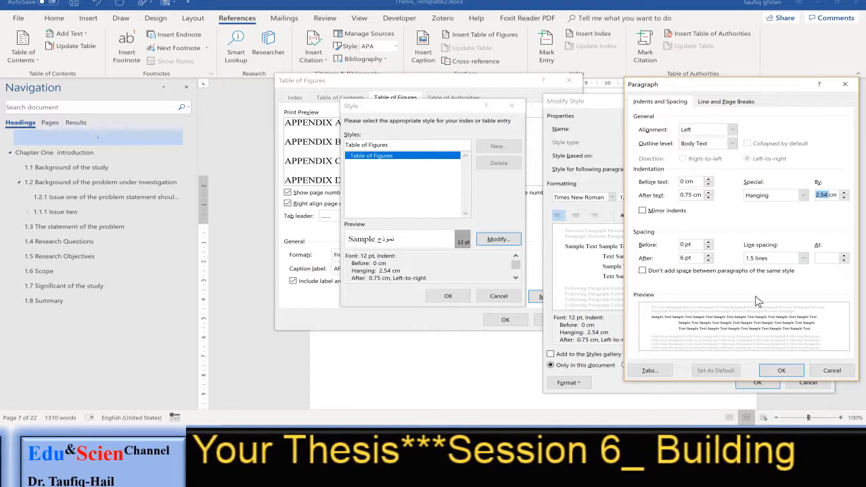
click(782, 371)
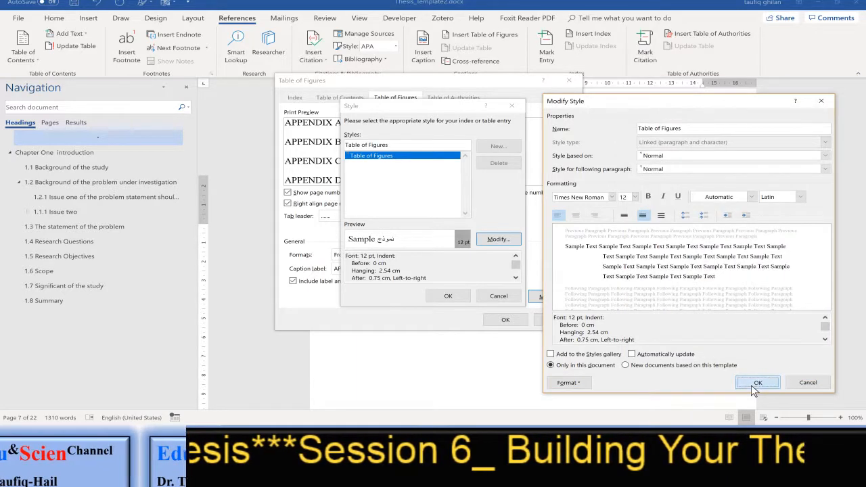
click(758, 382)
click(450, 297)
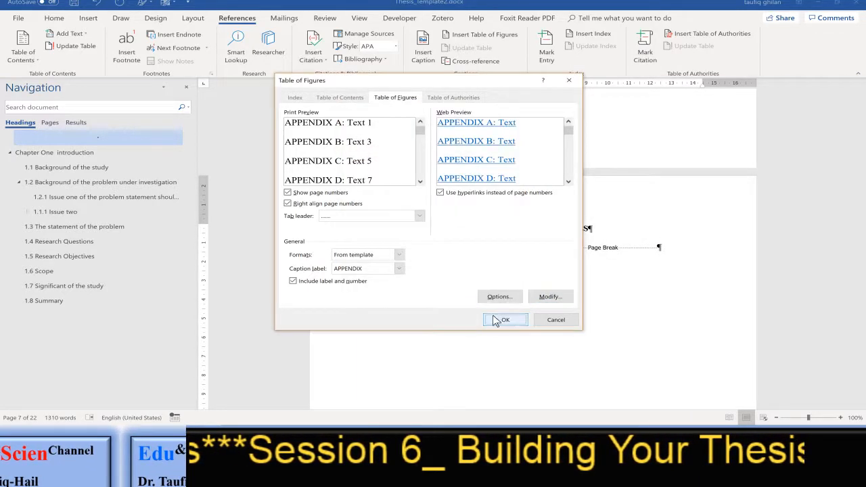
click(506, 321)
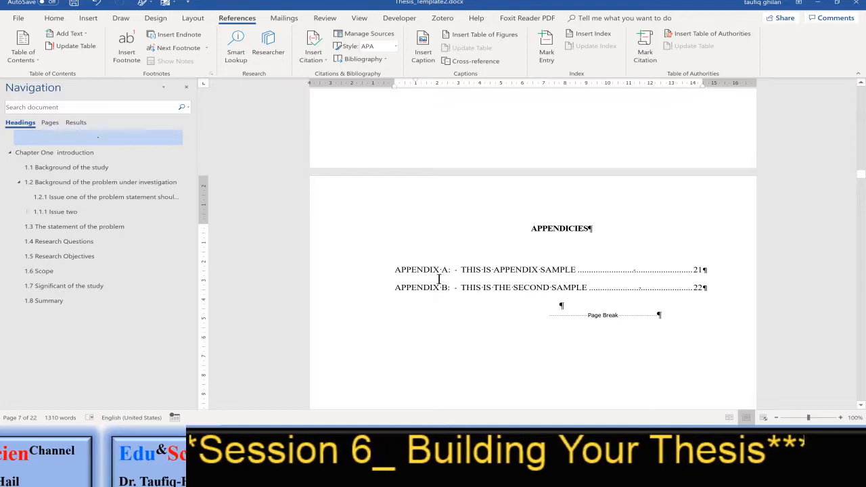
- Update the entire list of appendices, including its entries and page numbers
click(438, 271)
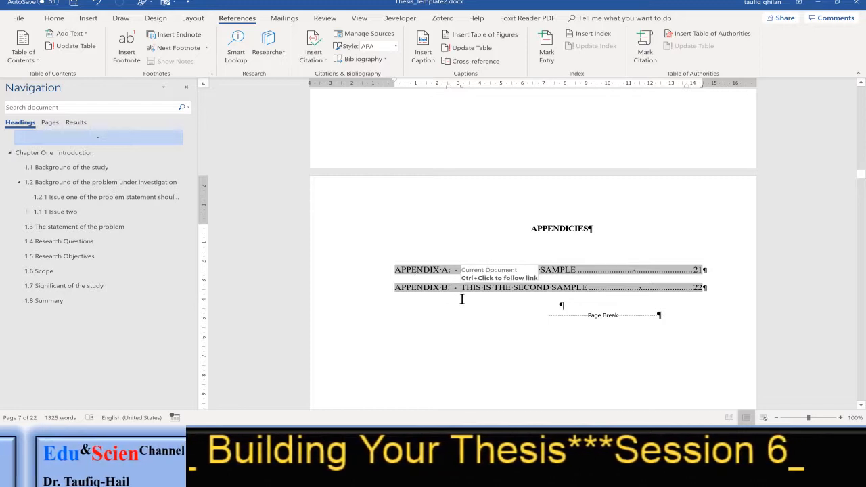
right_click(450, 270)
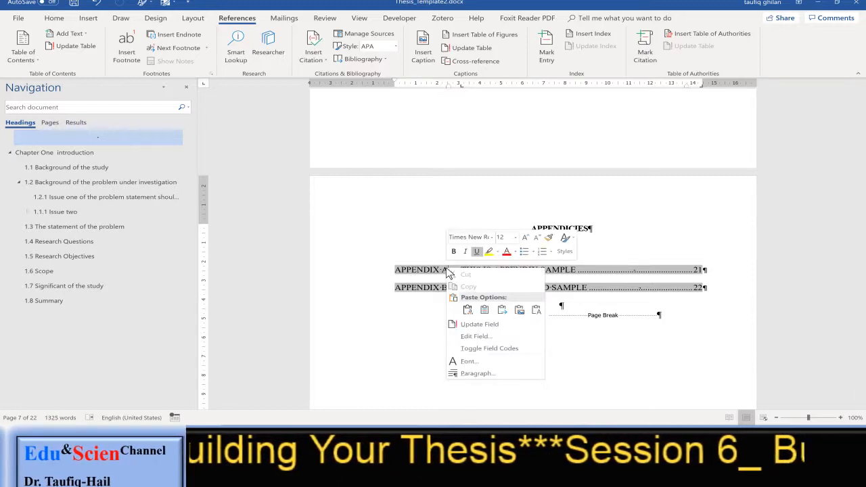
click(480, 325)
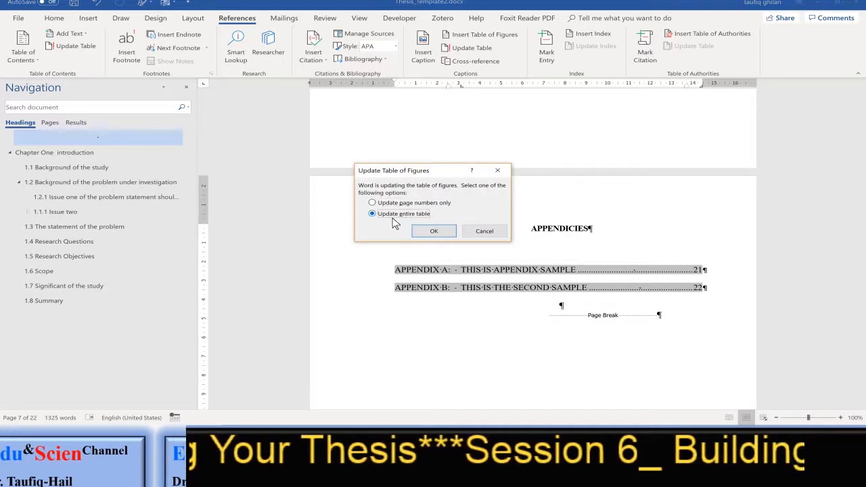
click(435, 232)
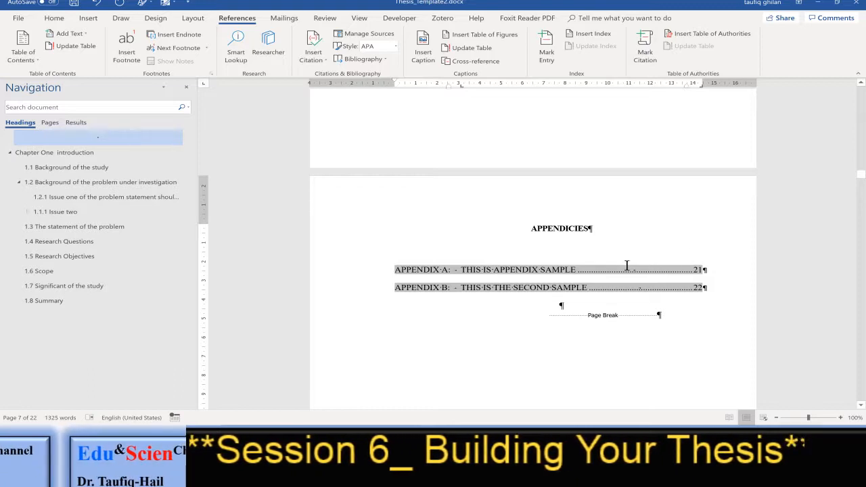
- Set up a table of figures for the Figure caption label on the empty line below the LIST OF FIGURES title
scroll(561, 262, up, 20)
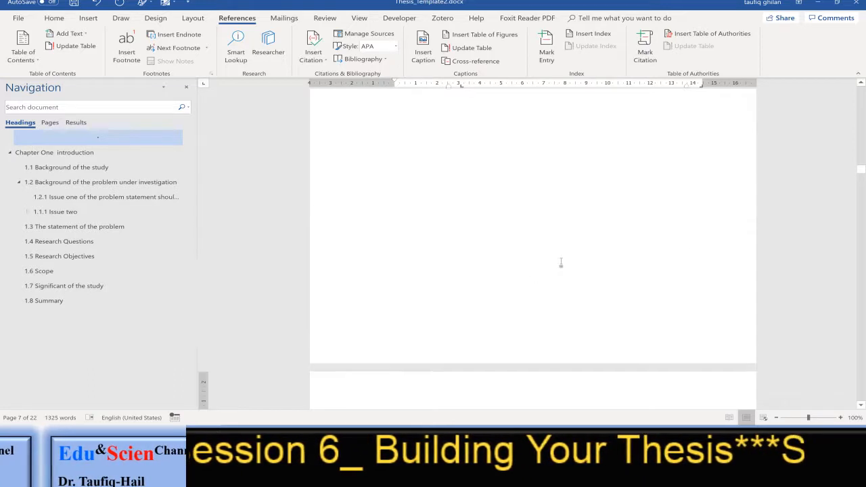
click(398, 261)
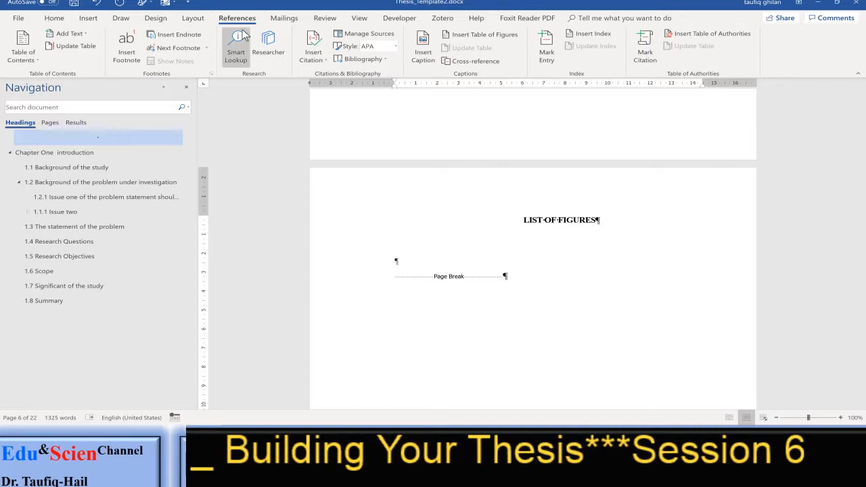
click(493, 33)
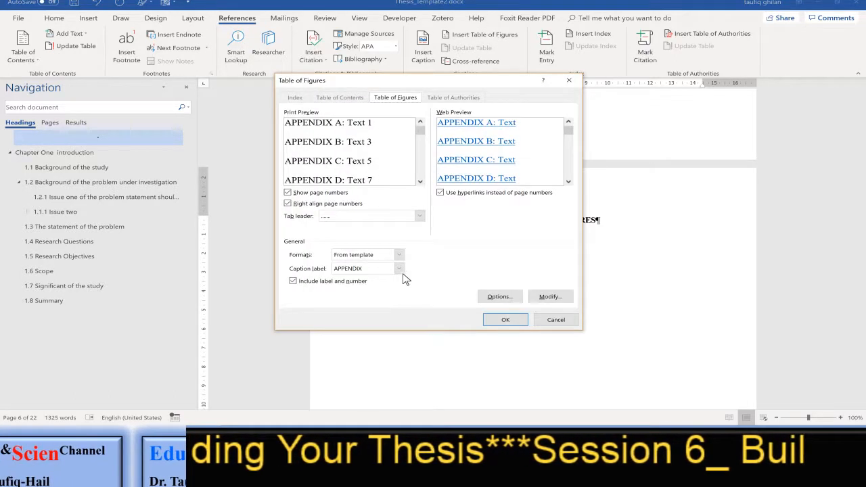
click(400, 269)
click(378, 298)
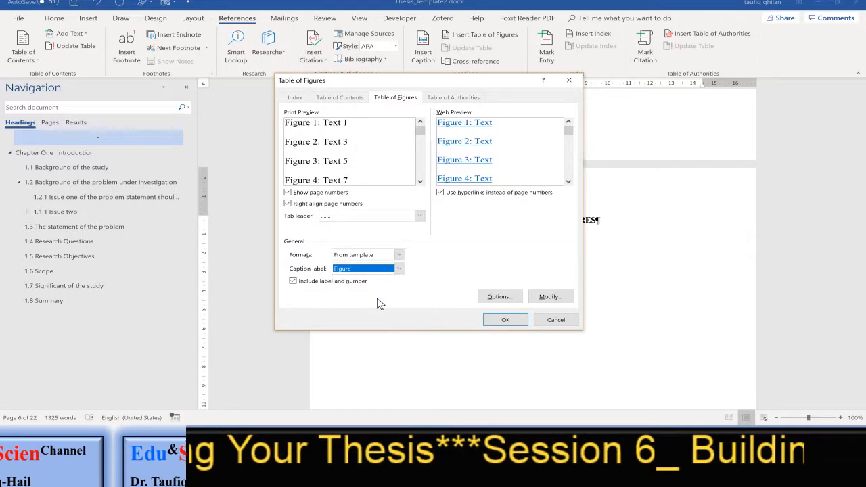
- Check the Table of Figures style's paragraph indents and spacing, accept them, and insert the list of figures
click(550, 300)
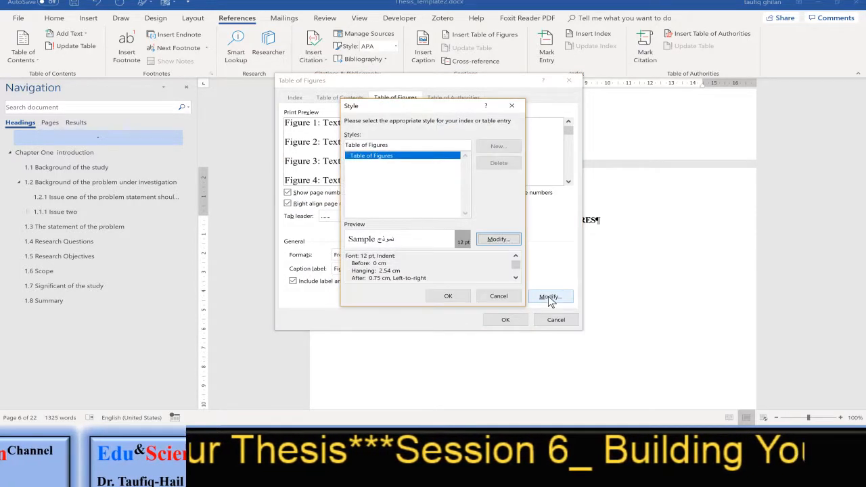
click(496, 239)
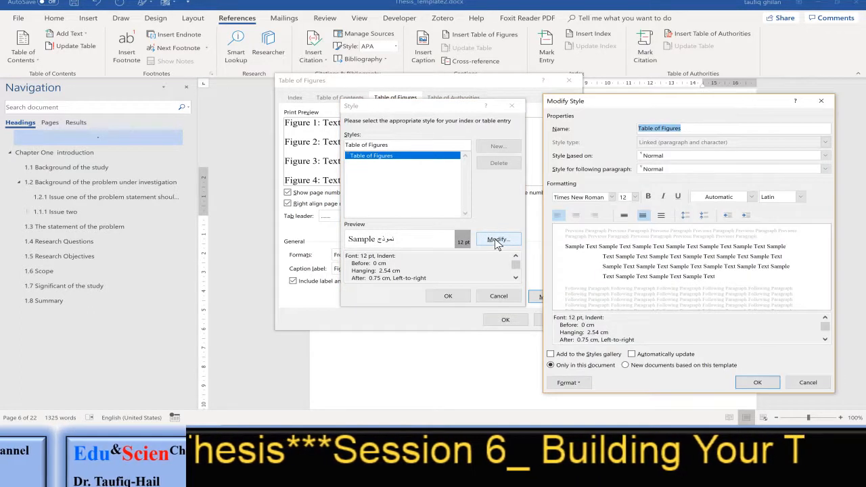
click(581, 384)
click(547, 289)
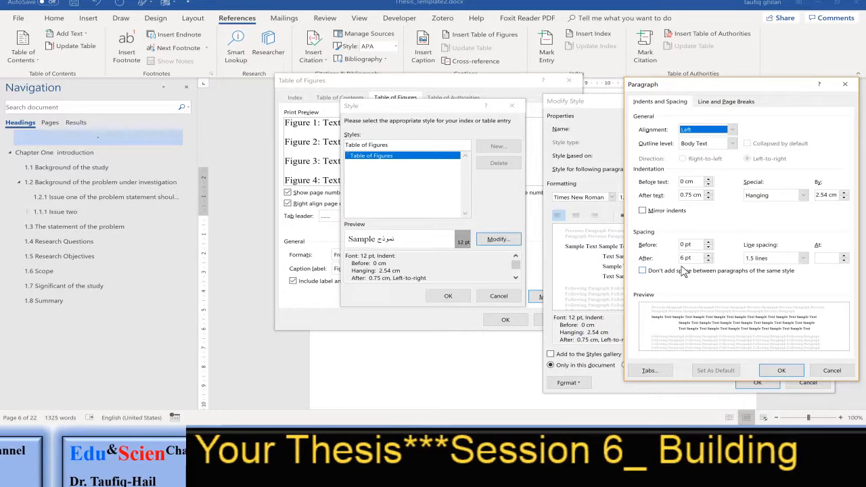
click(775, 372)
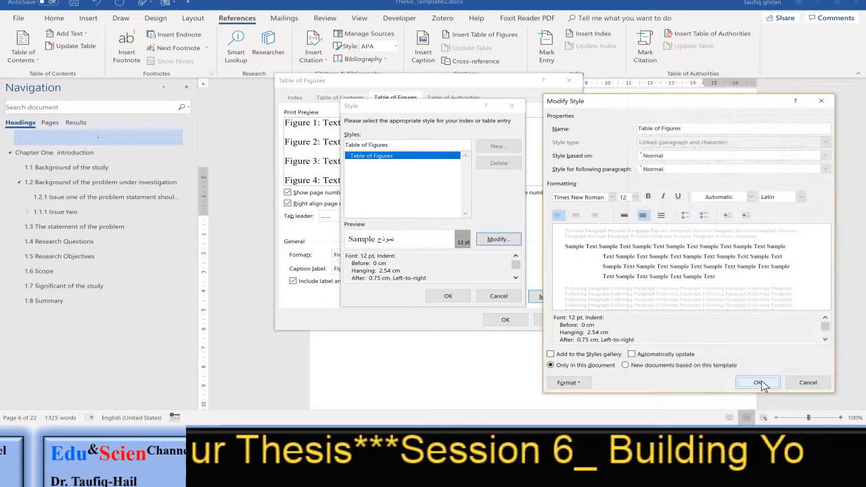
click(759, 383)
click(448, 296)
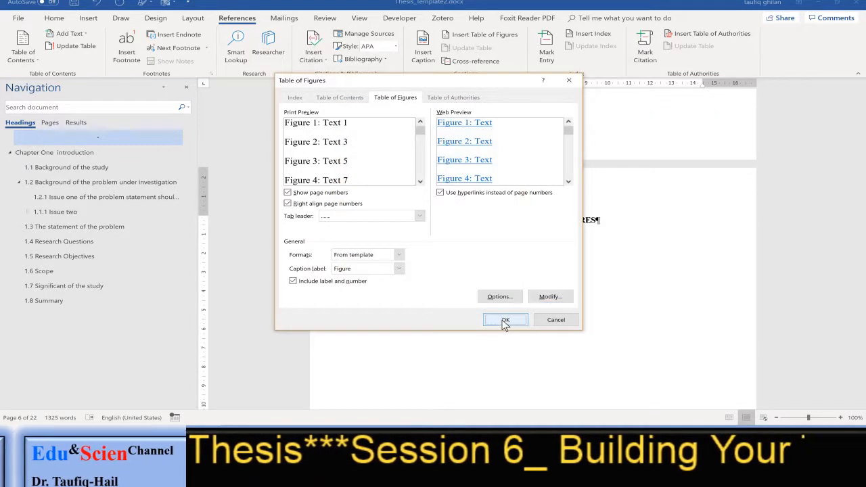
click(505, 322)
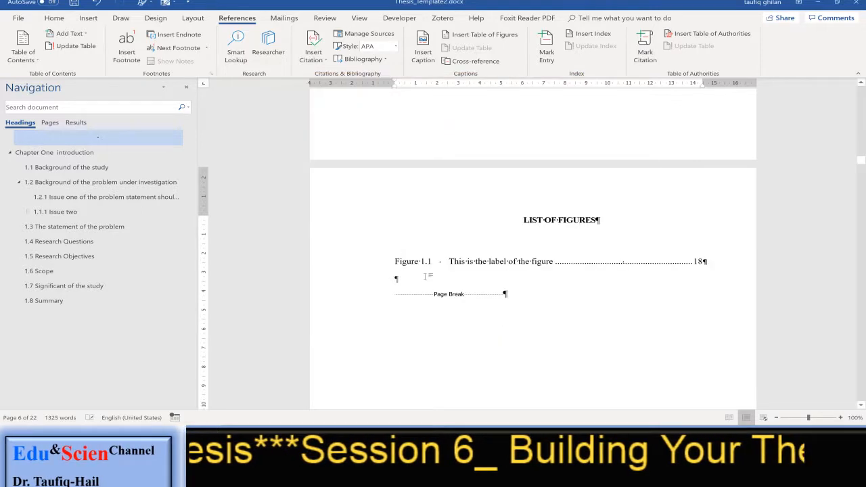
- Place the insertion point in the empty paragraph between the list of figures and the page break
click(466, 263)
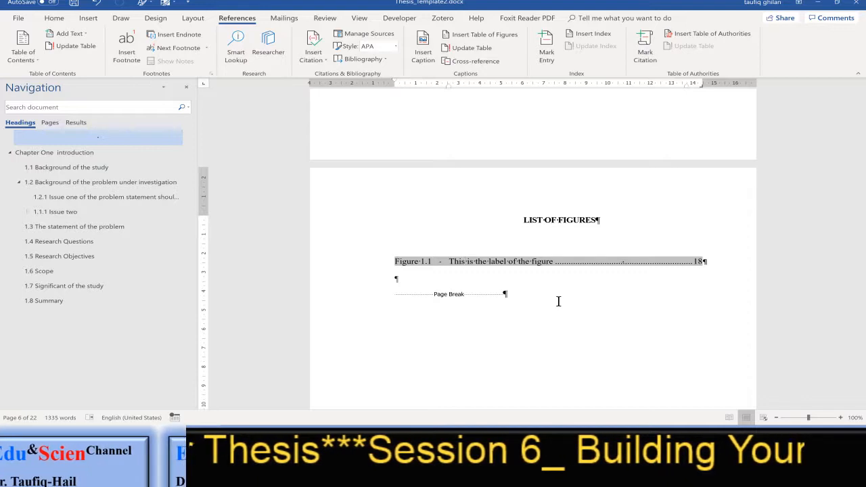
click(53, 18)
click(467, 281)
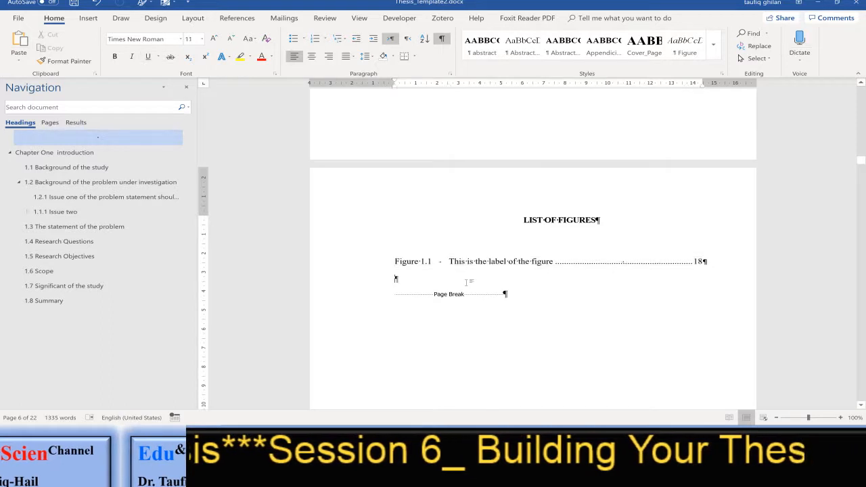